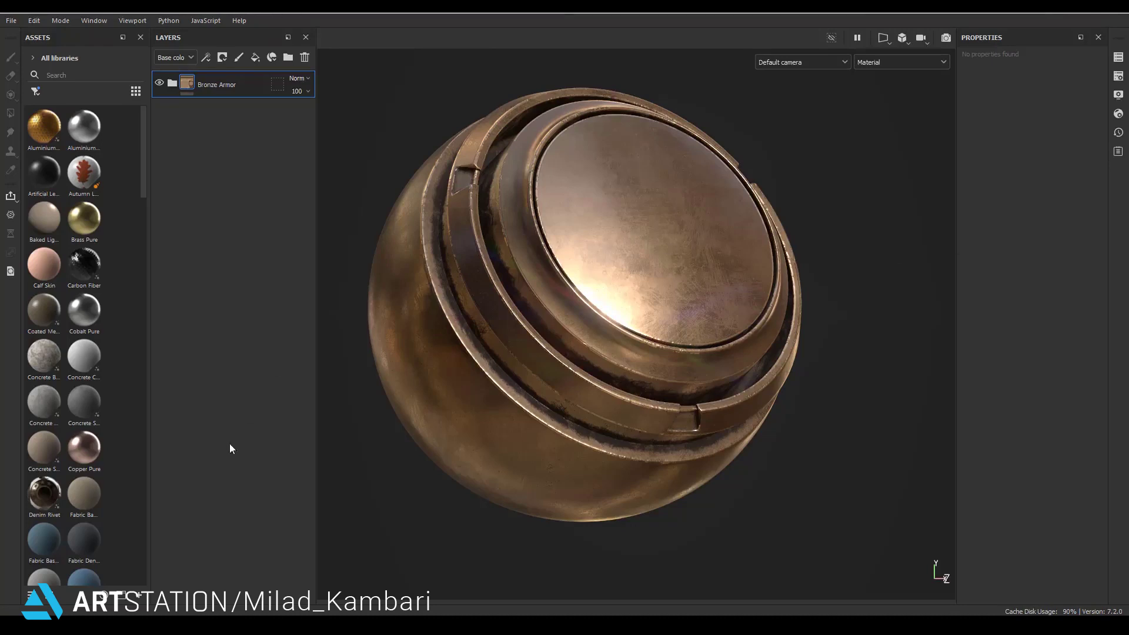
# Step: Import MK_woven_bamboo_pattern.sbsar into the 'my_library' library
pyautogui.click(141, 597)
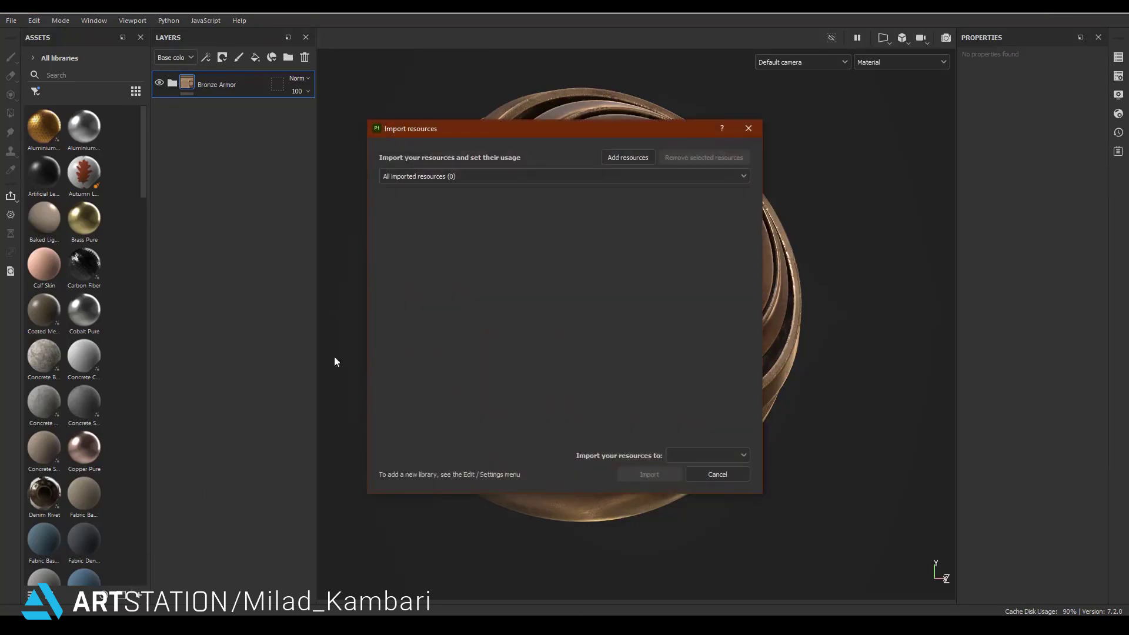
pyautogui.click(613, 159)
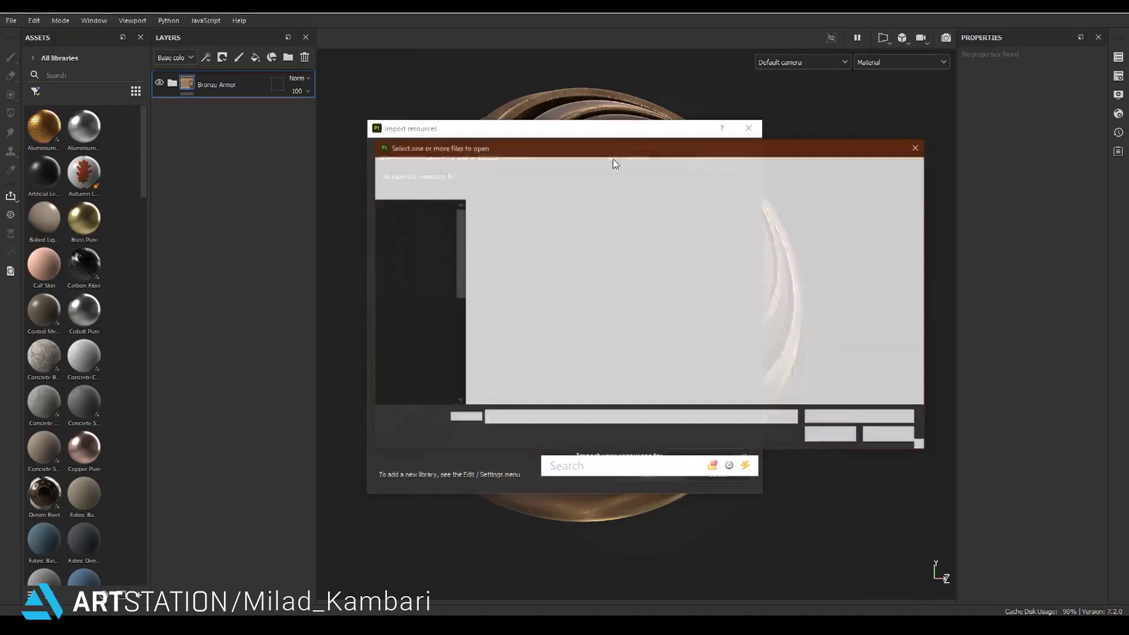
pyautogui.doubleClick(544, 227)
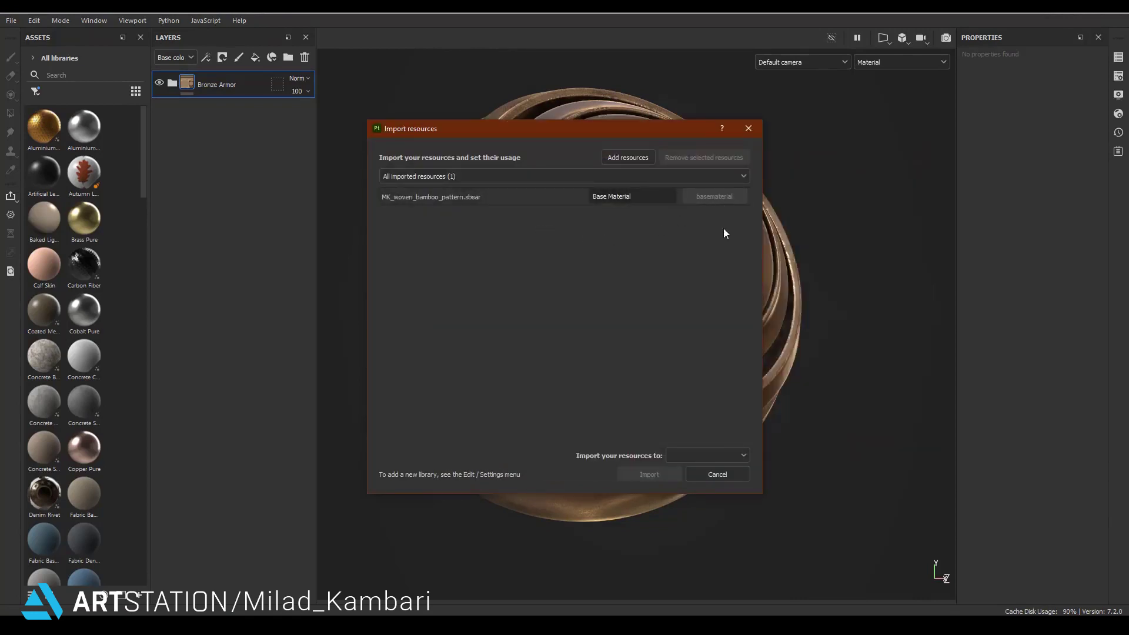
pyautogui.click(708, 460)
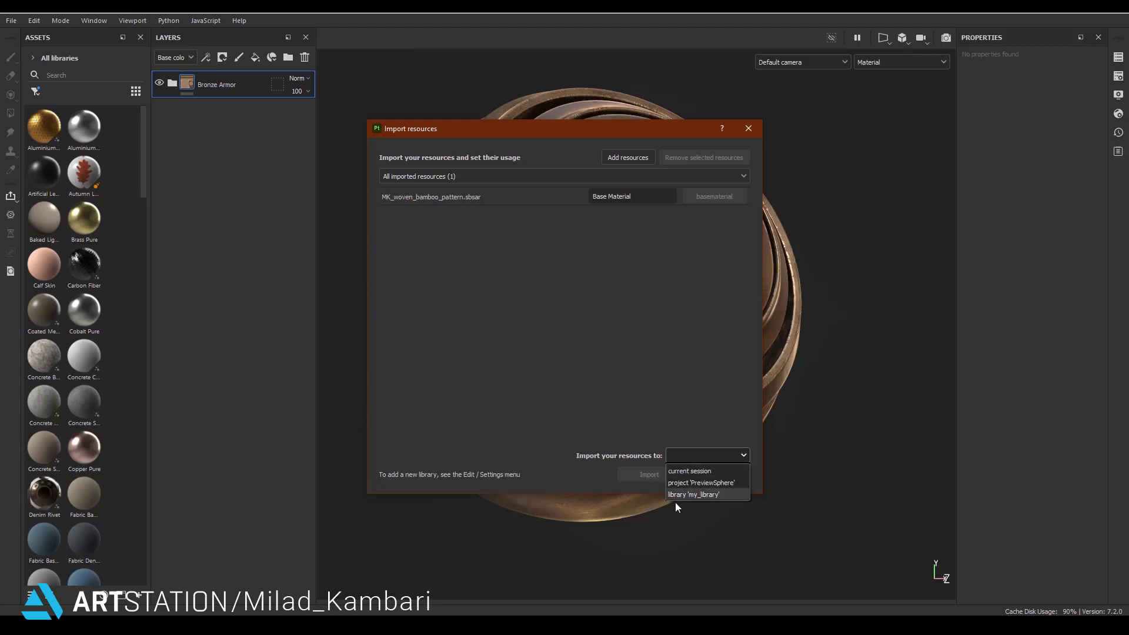
pyautogui.click(697, 495)
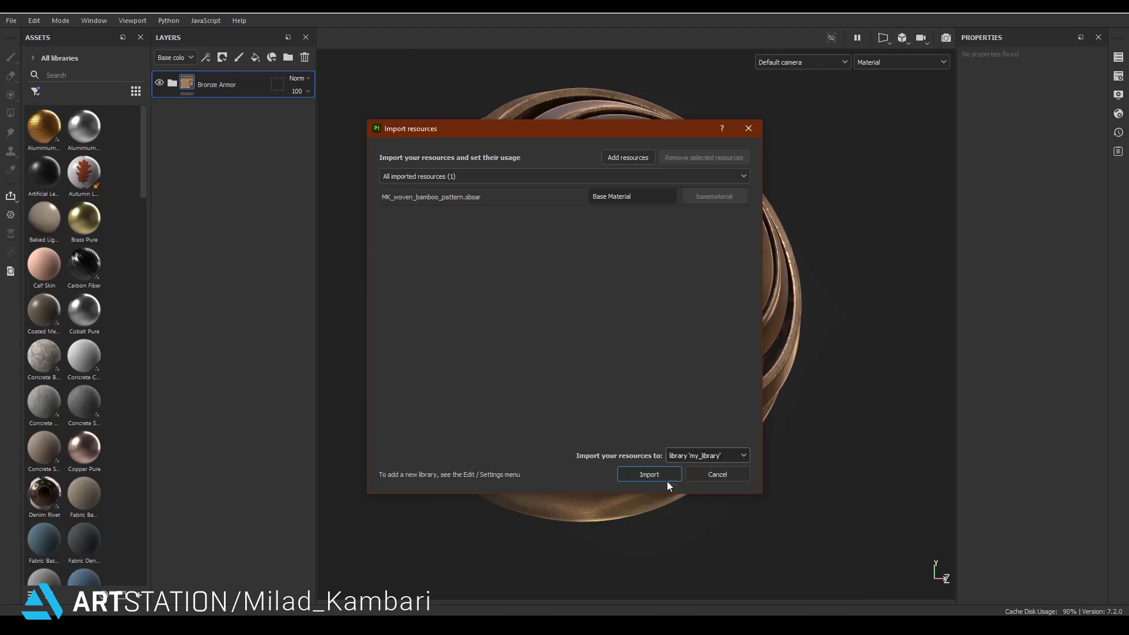
pyautogui.click(649, 475)
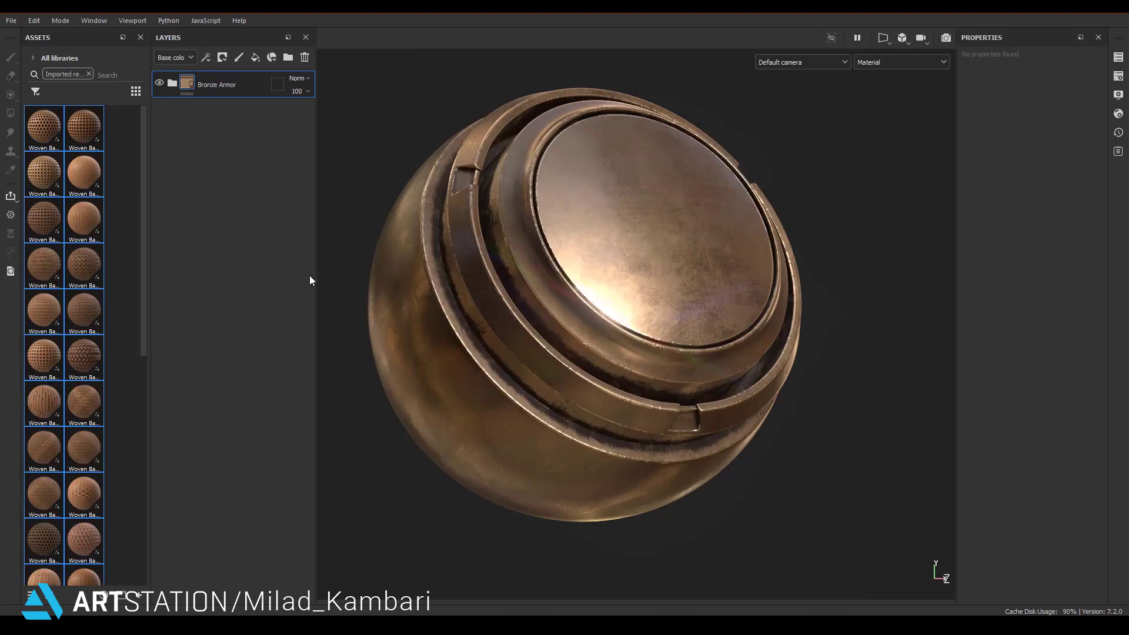
# Step: Widen the Assets panel and drop Woven Bamboo Pattern 19 into the layers above Bronze Armor
pyautogui.moveTo(316, 278); pyautogui.dragTo(419, 288)
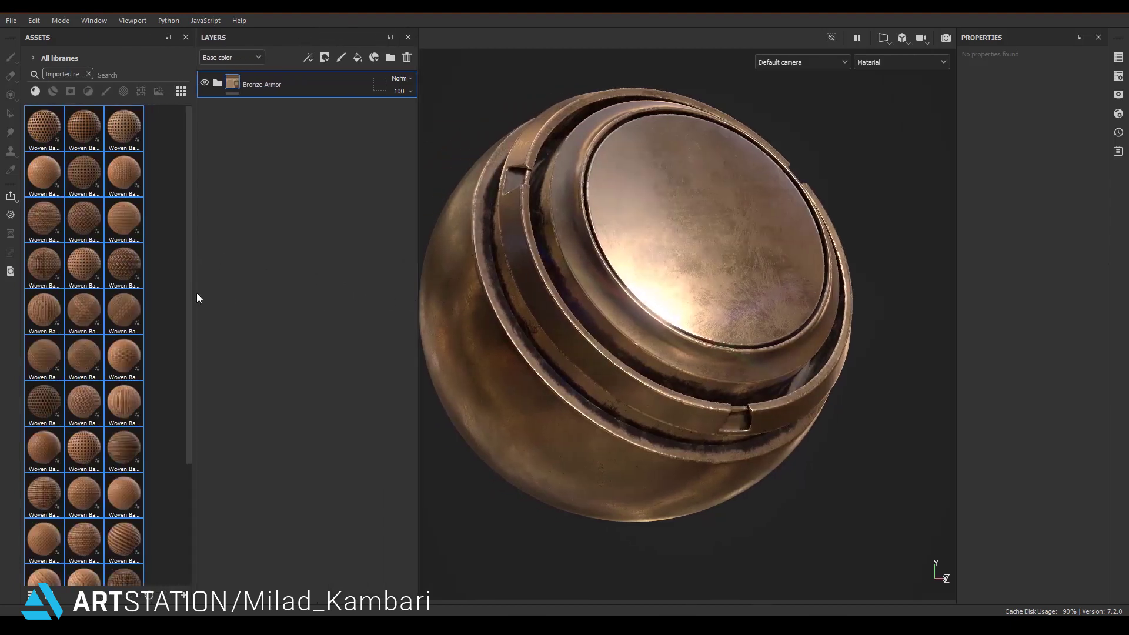
pyautogui.moveTo(195, 299); pyautogui.dragTo(330, 312)
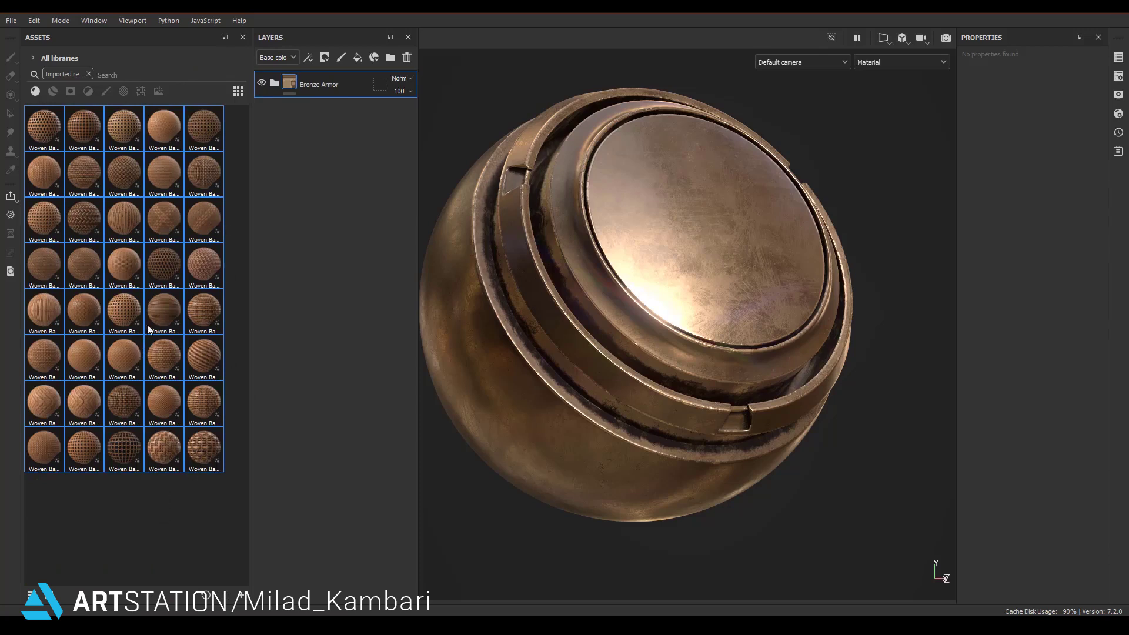
pyautogui.click(172, 324)
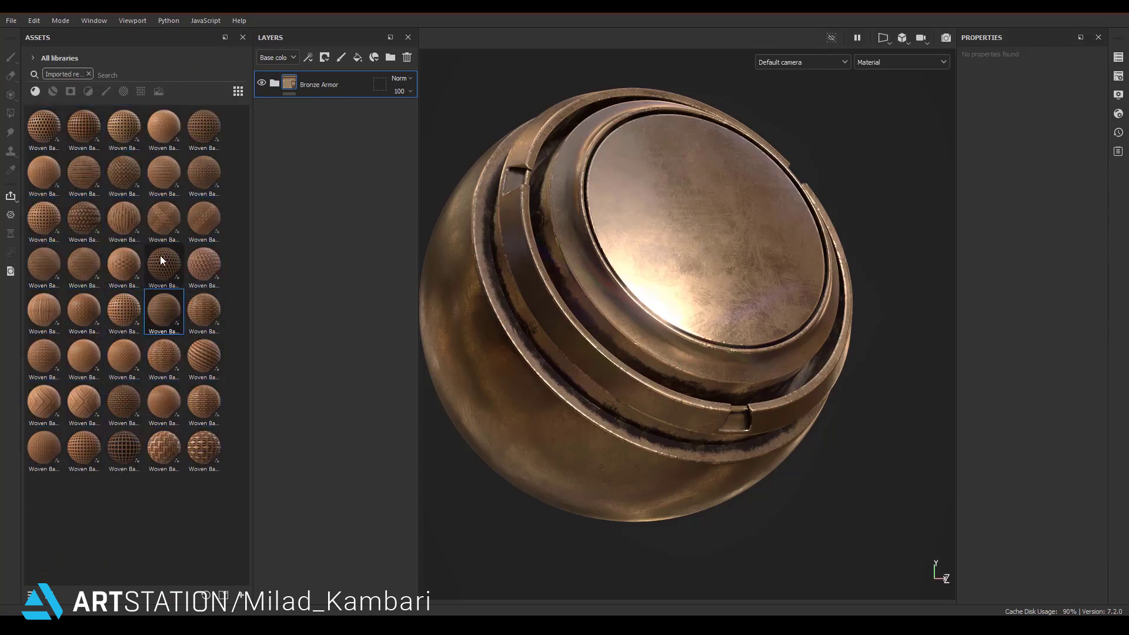
pyautogui.moveTo(162, 259); pyautogui.dragTo(365, 76)
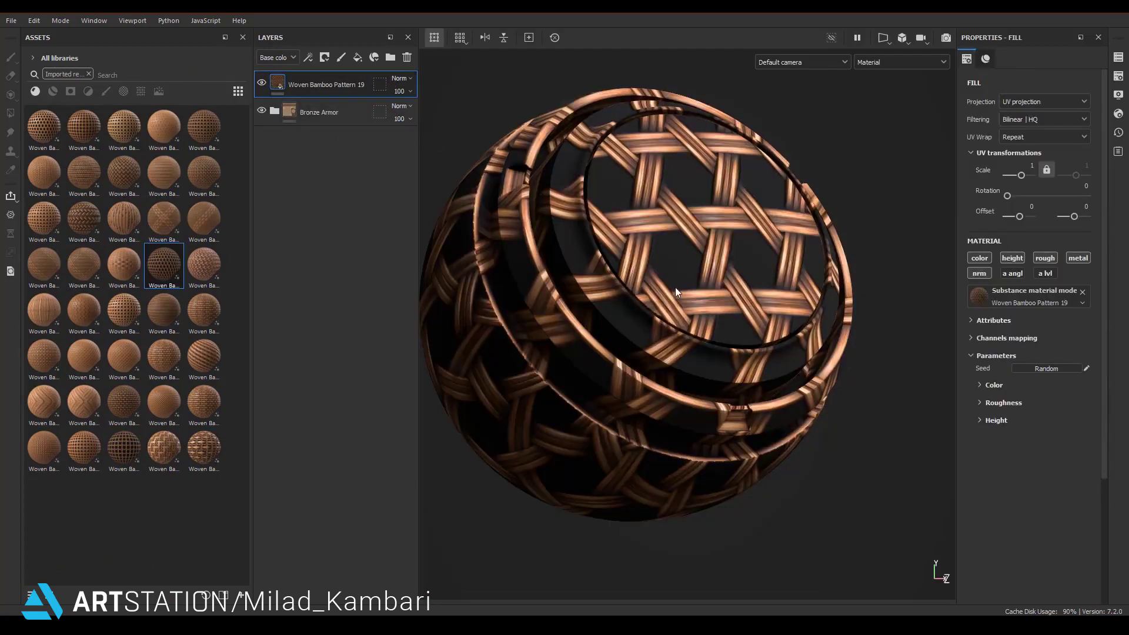
pyautogui.moveTo(676, 292)
pyautogui.keyDown('alt'); pyautogui.mouseDown()
pyautogui.moveTo(786, 298)
pyautogui.moveTo(893, 277)
pyautogui.mouseUp(); pyautogui.keyUp('alt')
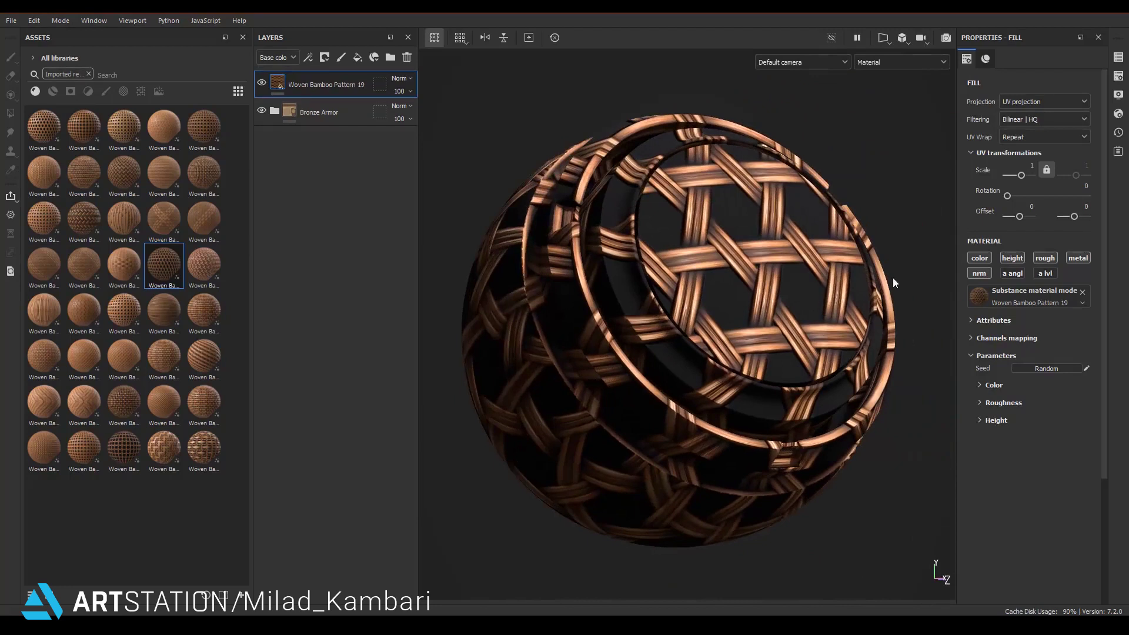
pyautogui.click(1117, 76)
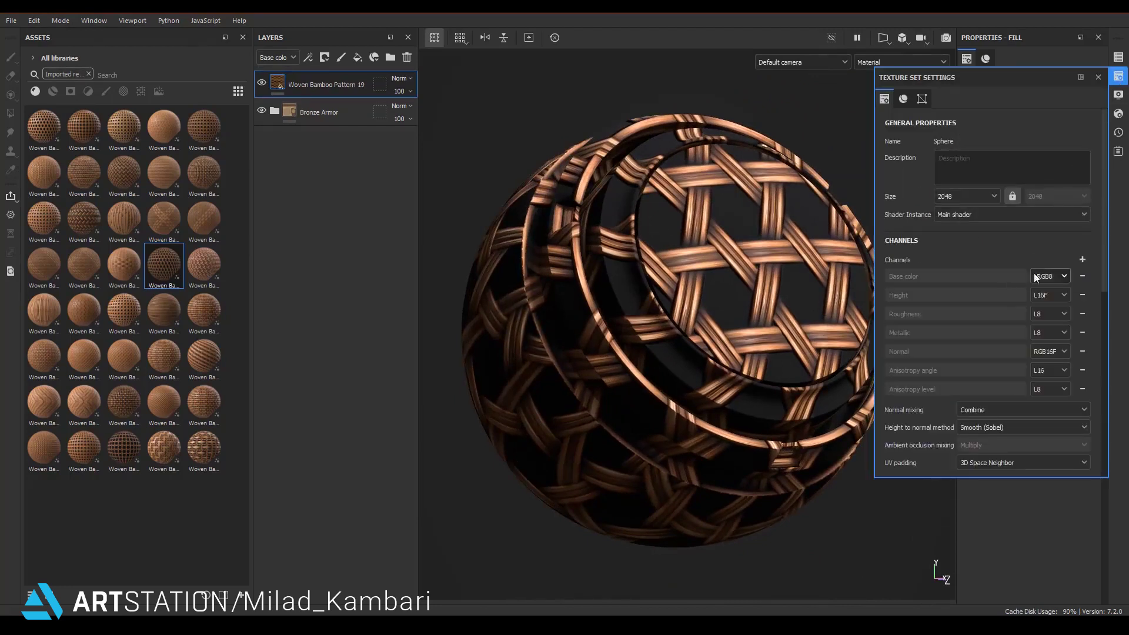
# Step: Add an Opacity (L8) channel to the Sphere texture set, then show Display Settings
pyautogui.click(1081, 259)
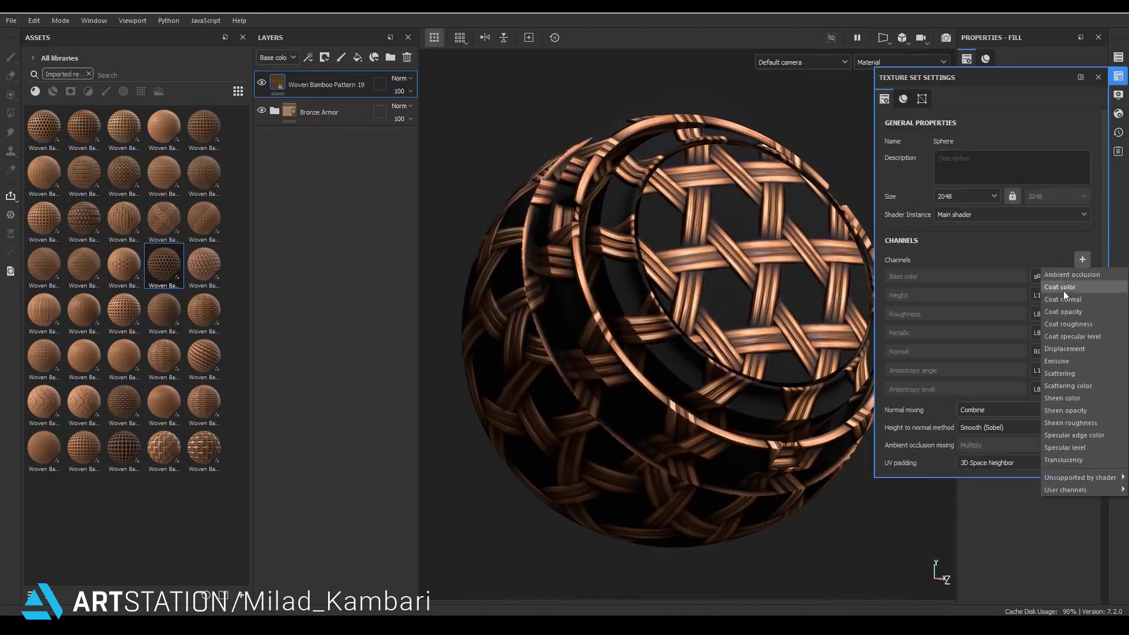
pyautogui.moveTo(1081, 477)
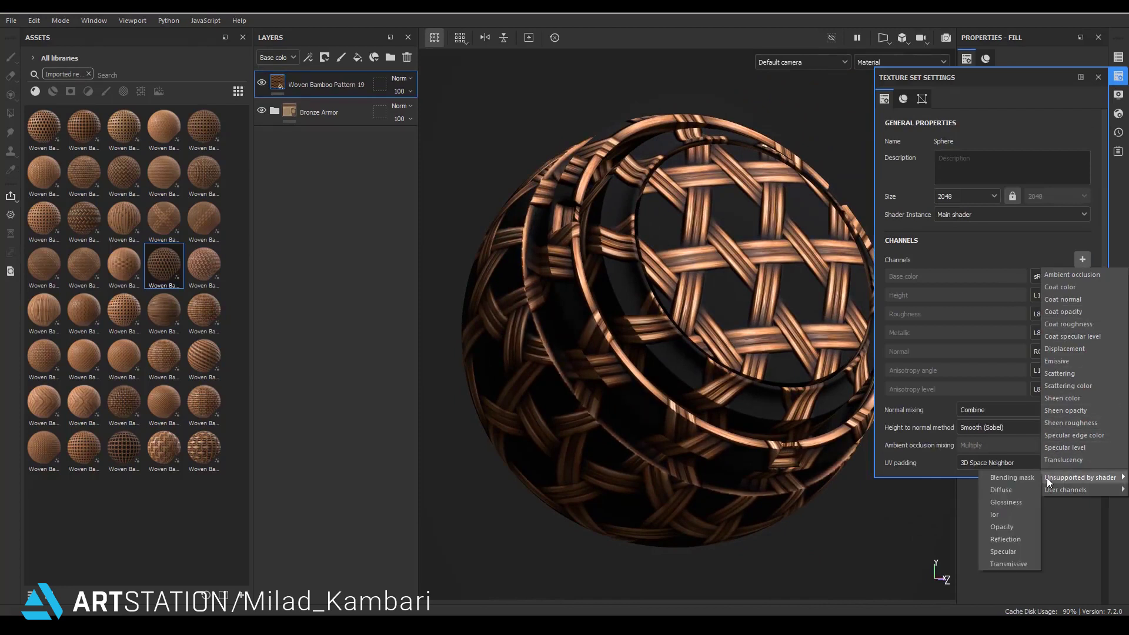
pyautogui.click(1002, 527)
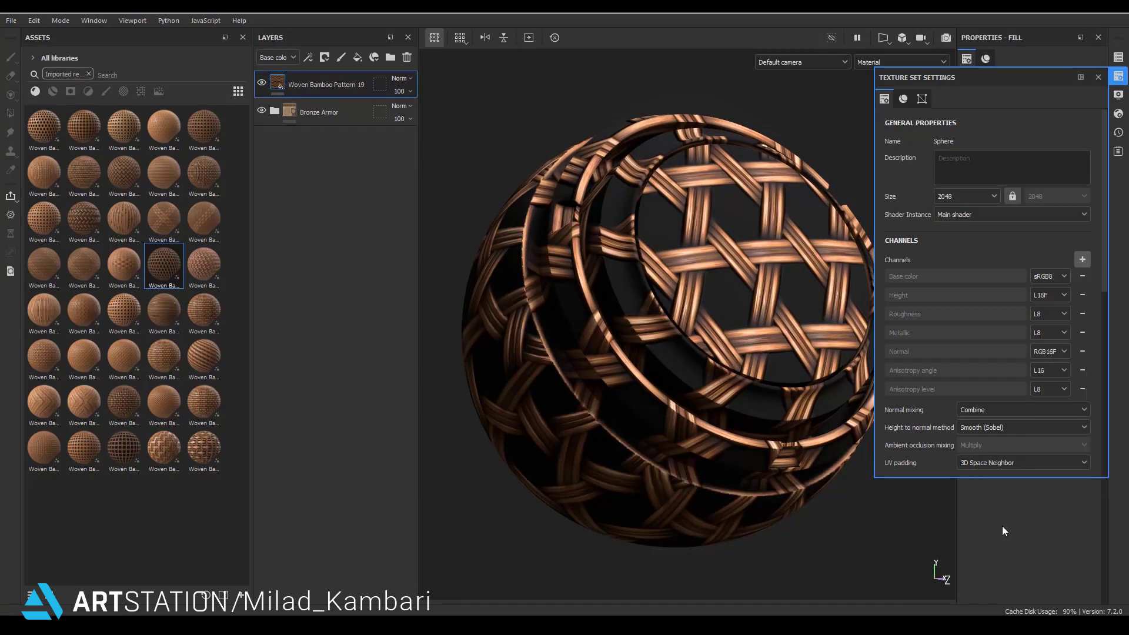
pyautogui.click(1098, 77)
pyautogui.click(1118, 95)
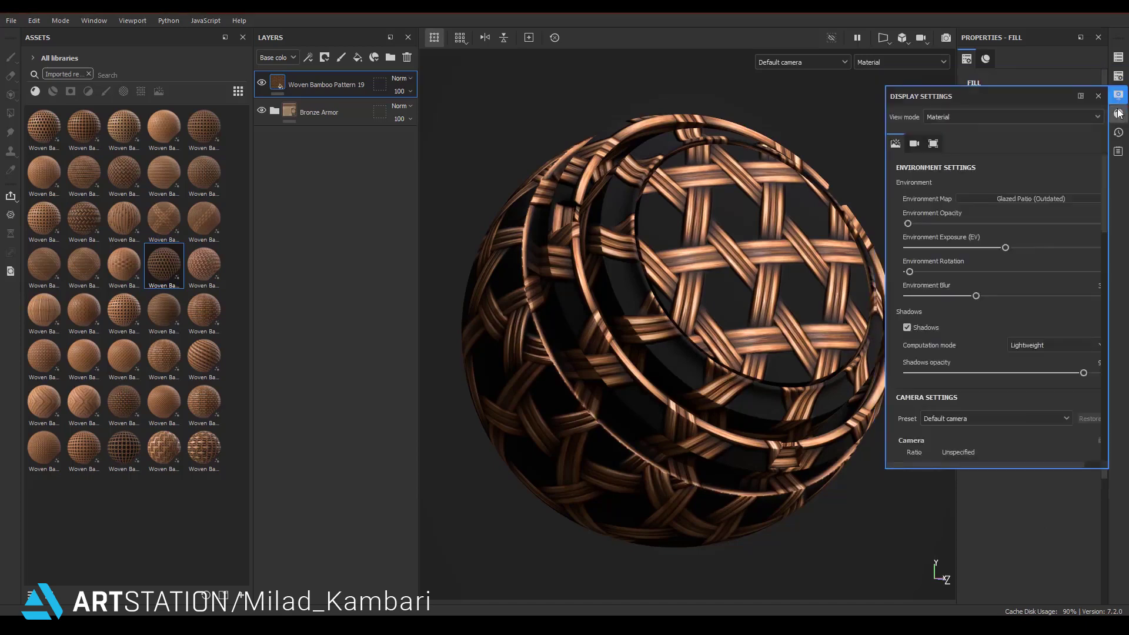
# Step: Change the main shader to pbr-metal-rough-with-alpha-blending
pyautogui.click(1118, 113)
pyautogui.click(977, 146)
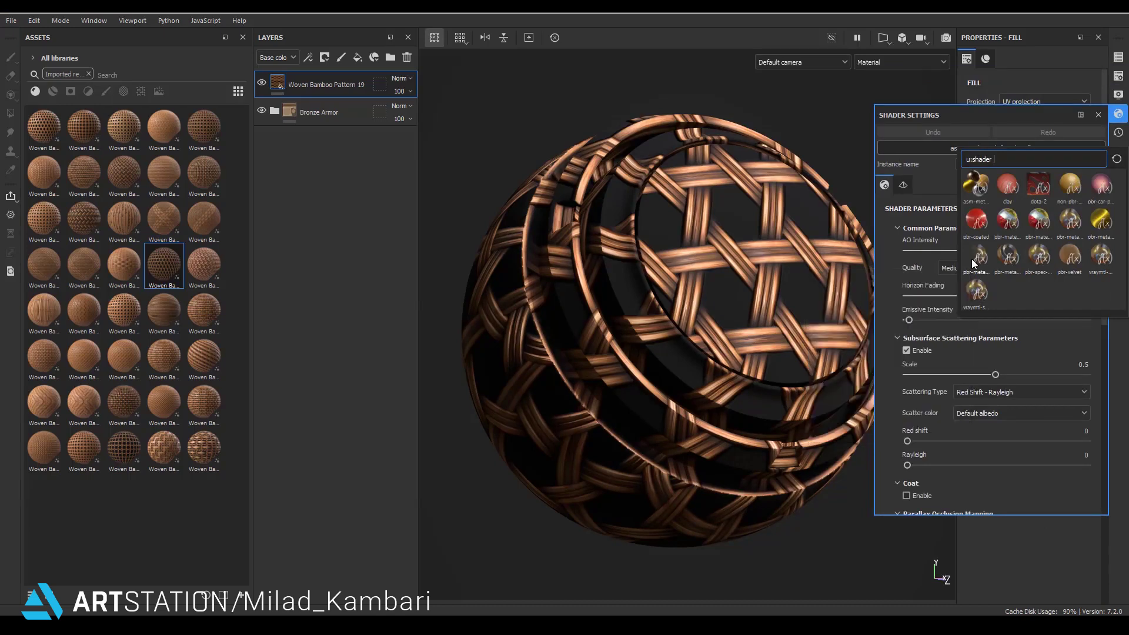
pyautogui.click(977, 259)
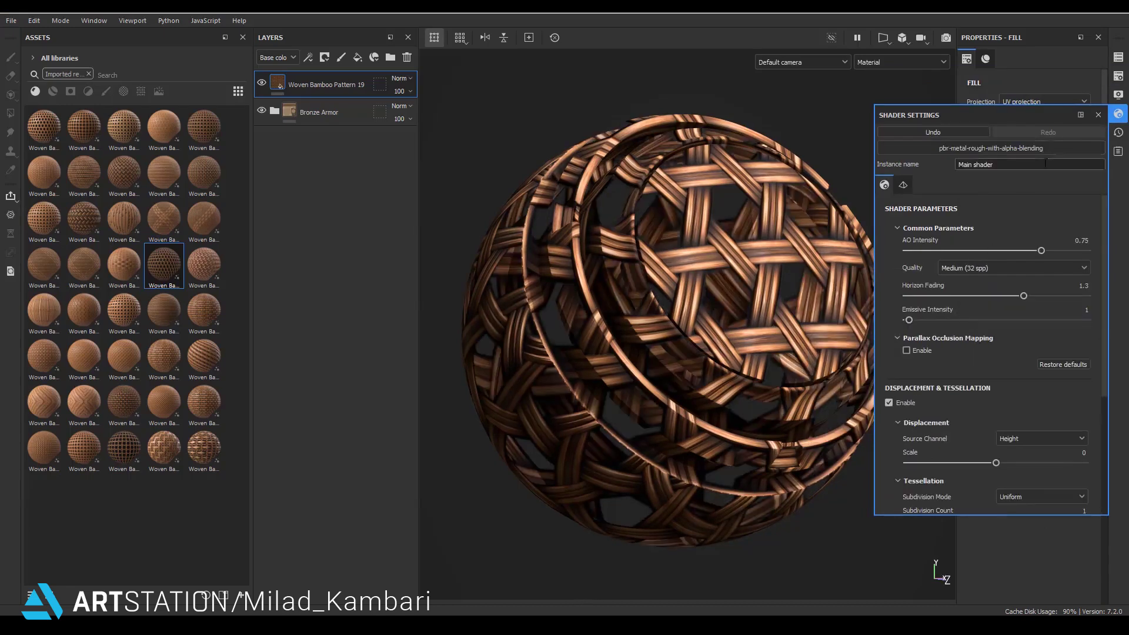
pyautogui.click(1098, 114)
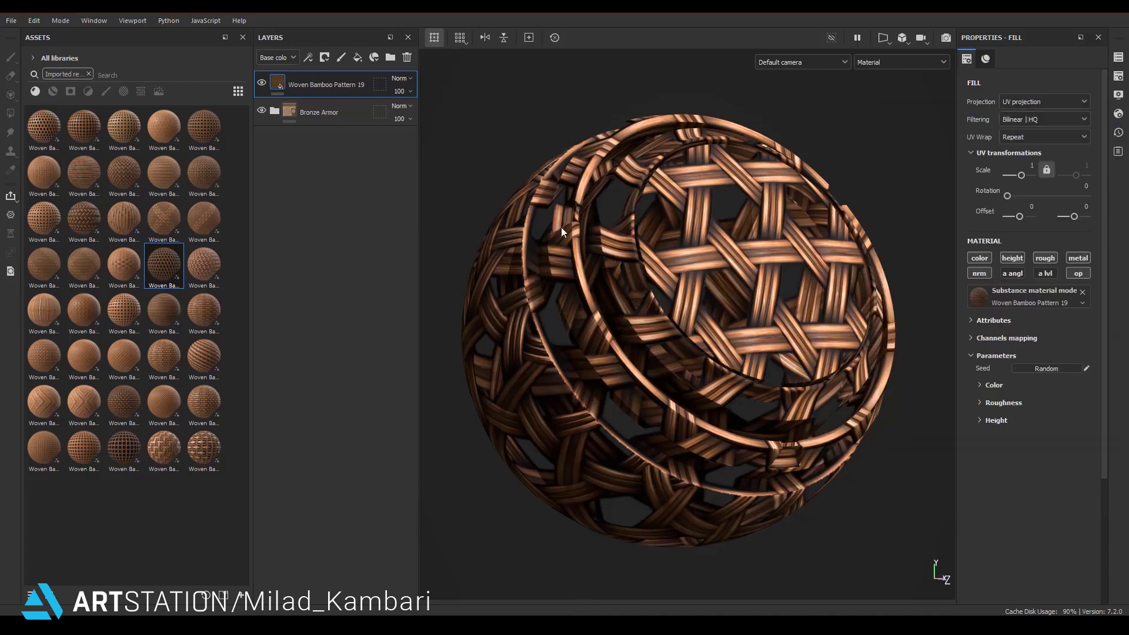
# Step: Select the Woven Bamboo Pattern 19 layer and drag its UV Scale down to 0.64
pyautogui.click(320, 117)
pyautogui.keyDown('alt'); pyautogui.moveTo(734, 293); pyautogui.dragTo(686, 295); pyautogui.keyUp('alt')
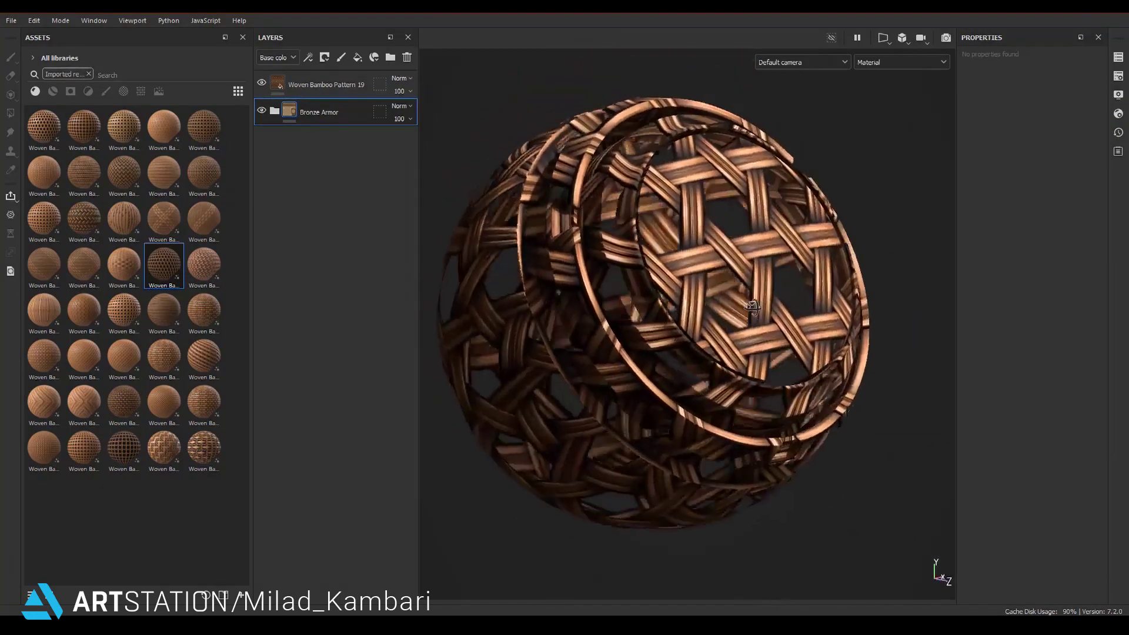
pyautogui.click(336, 91)
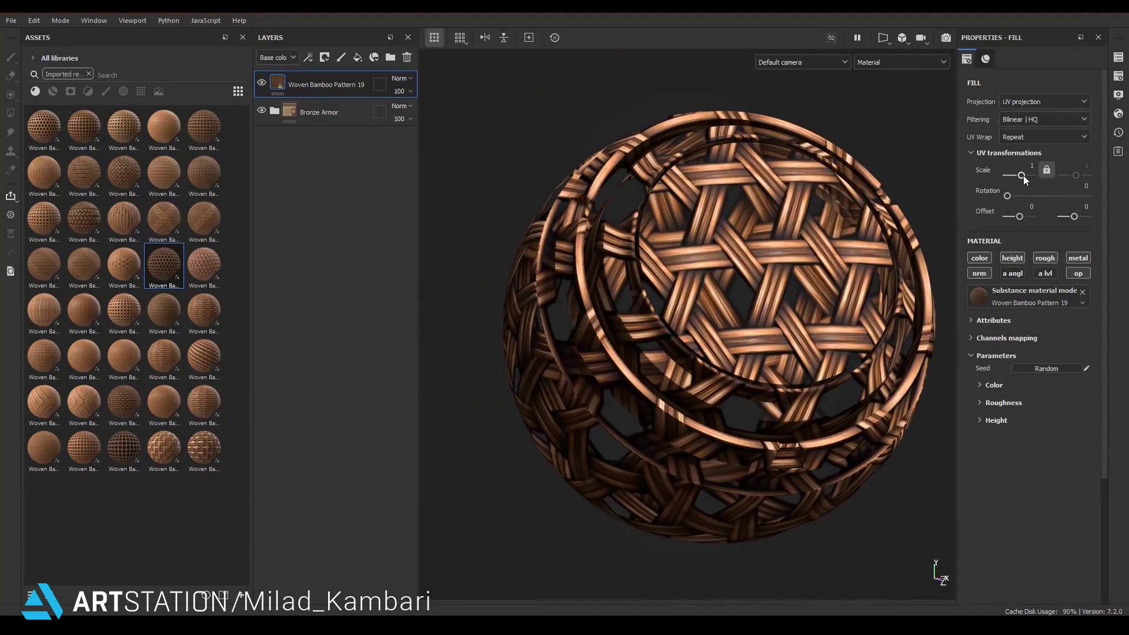
pyautogui.moveTo(1022, 175); pyautogui.dragTo(1022, 176)
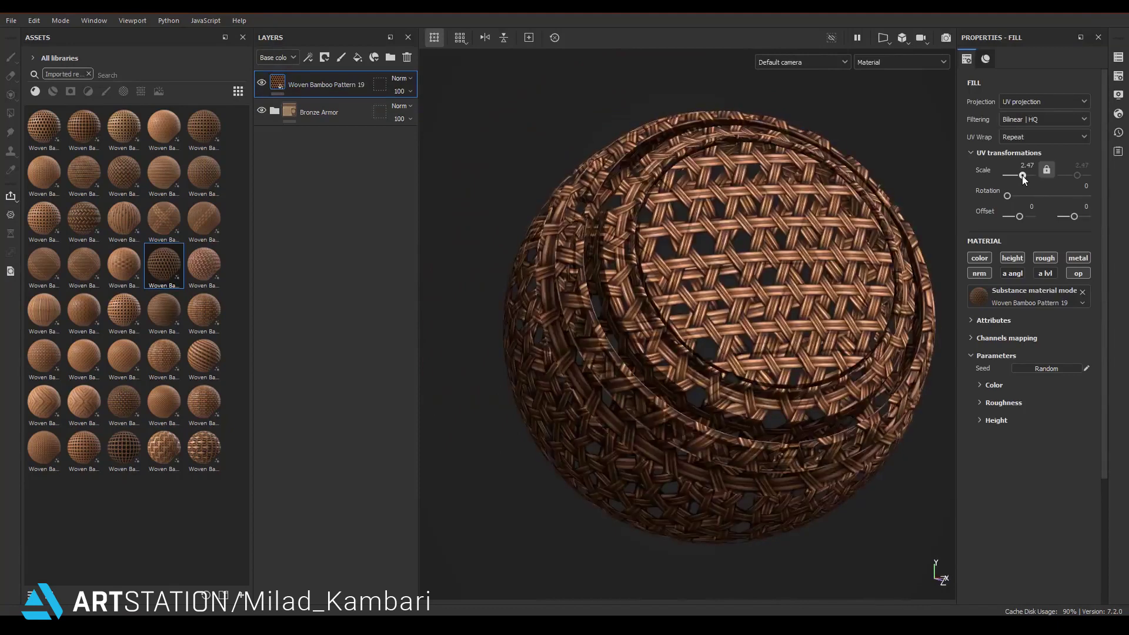
pyautogui.moveTo(1023, 176); pyautogui.dragTo(1023, 175)
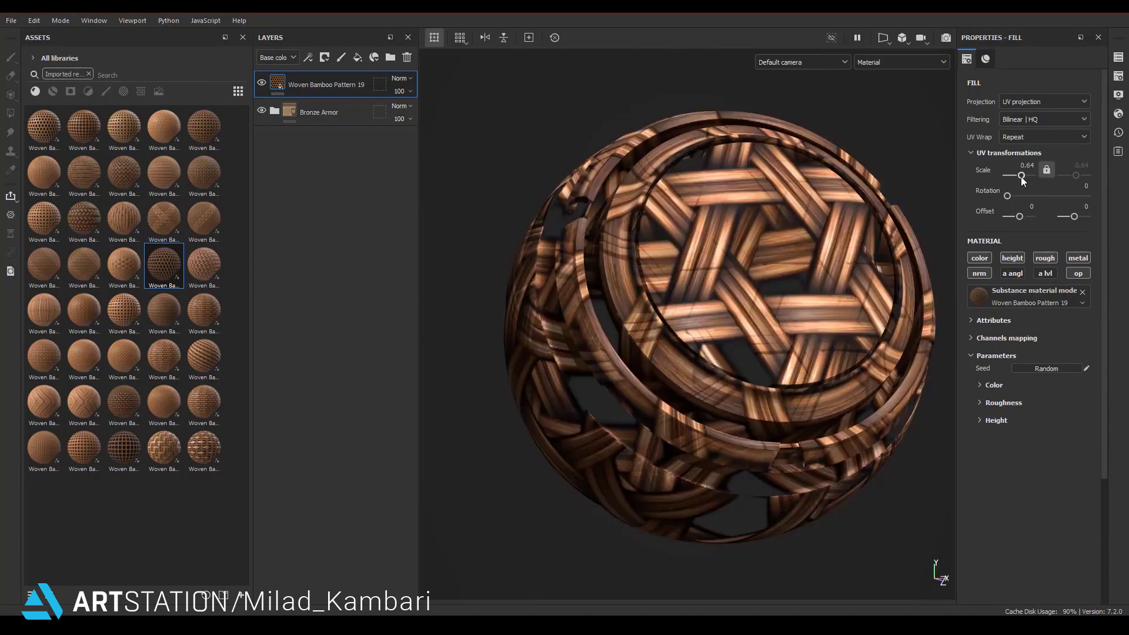
pyautogui.moveTo(841, 264)
pyautogui.keyDown('alt'); pyautogui.mouseDown()
pyautogui.moveTo(837, 156)
pyautogui.moveTo(969, 271)
pyautogui.moveTo(993, 368)
pyautogui.mouseUp(); pyautogui.keyUp('alt')
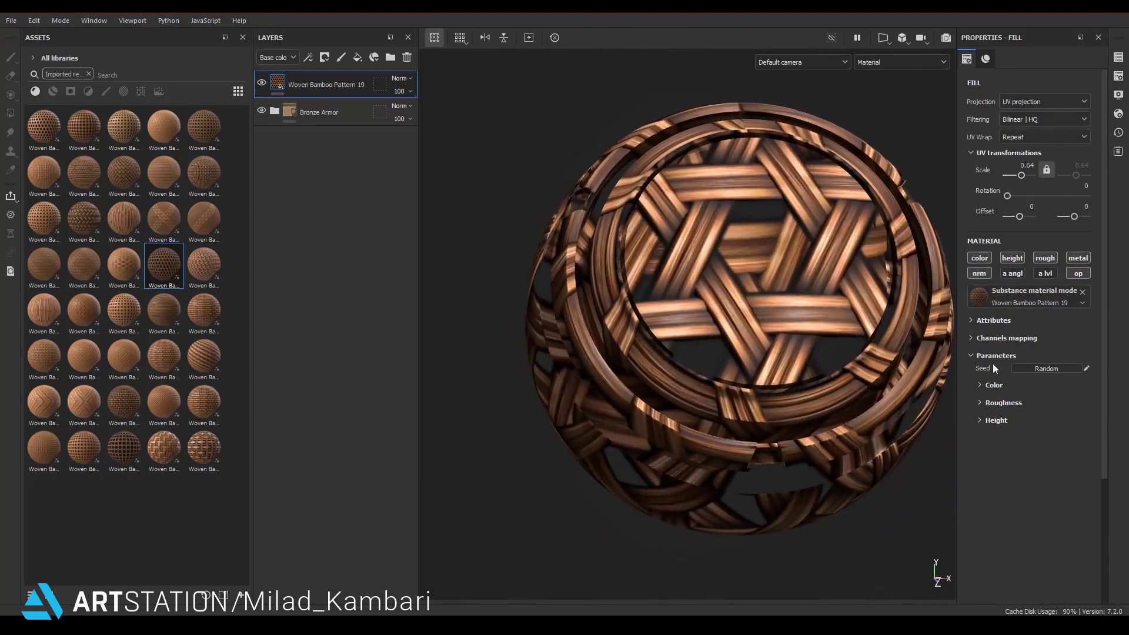
# Step: Set the weave's UV scale to 2 and try a red colour overlay tint
pyautogui.click(984, 384)
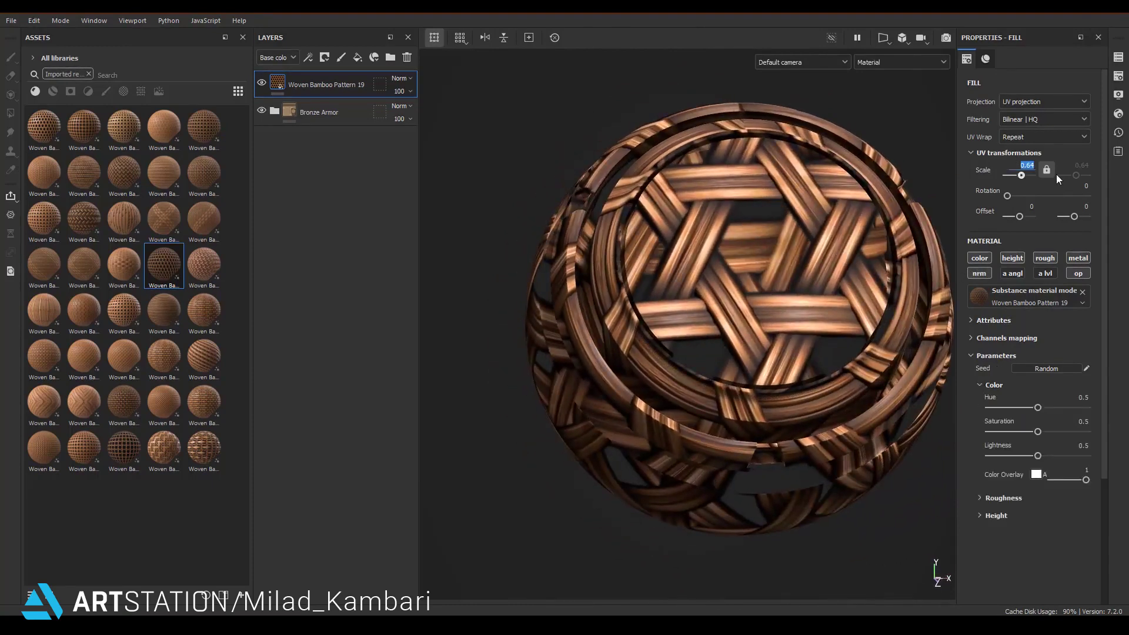
pyautogui.write('2')
pyautogui.press('Return')
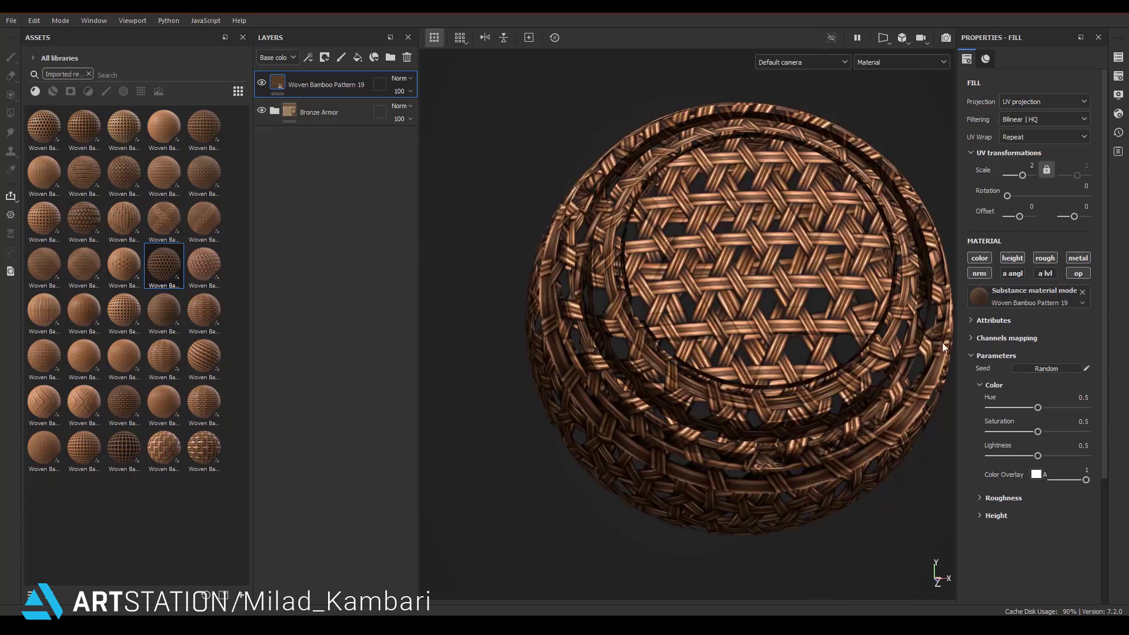
pyautogui.click(1035, 475)
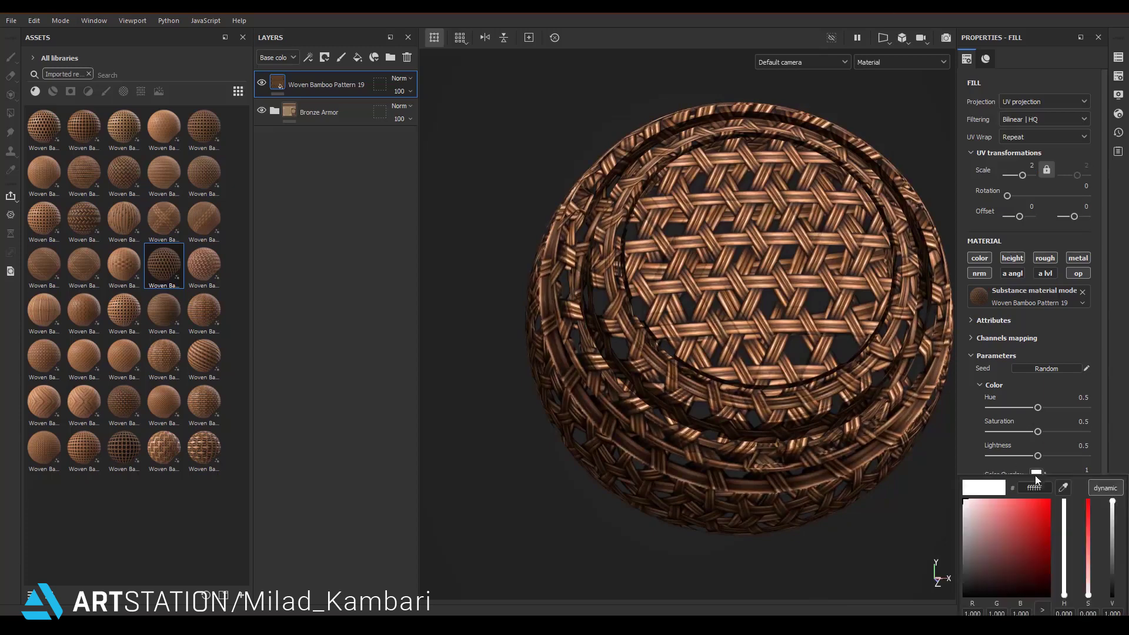
pyautogui.moveTo(1022, 529); pyautogui.dragTo(1050, 501)
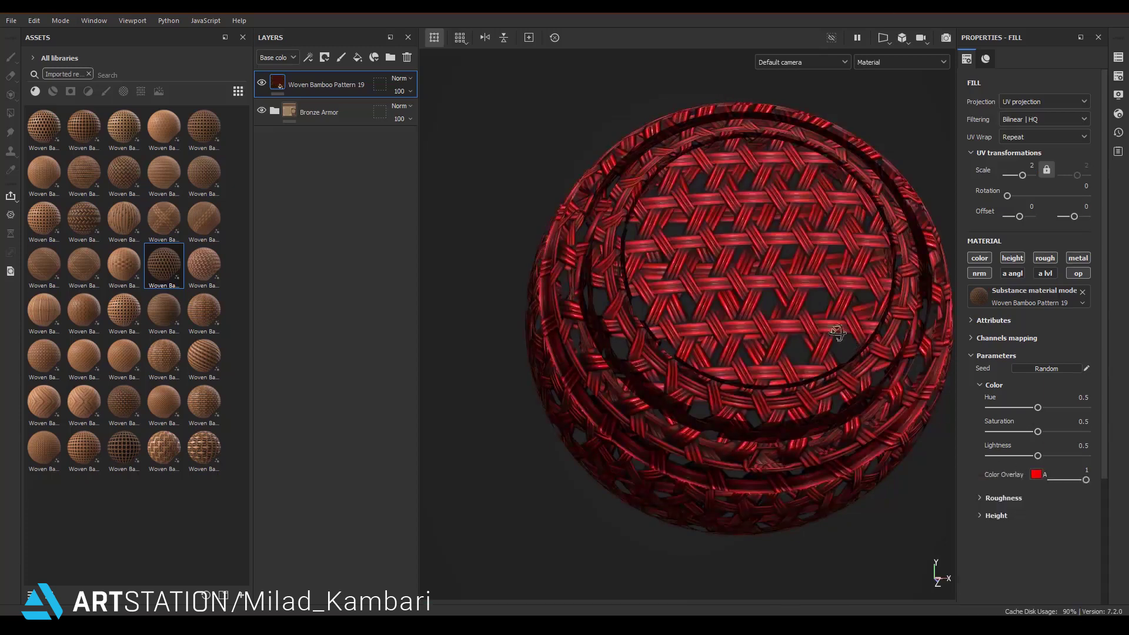
pyautogui.keyDown('alt'); pyautogui.moveTo(838, 333); pyautogui.dragTo(991, 479); pyautogui.keyUp('alt')
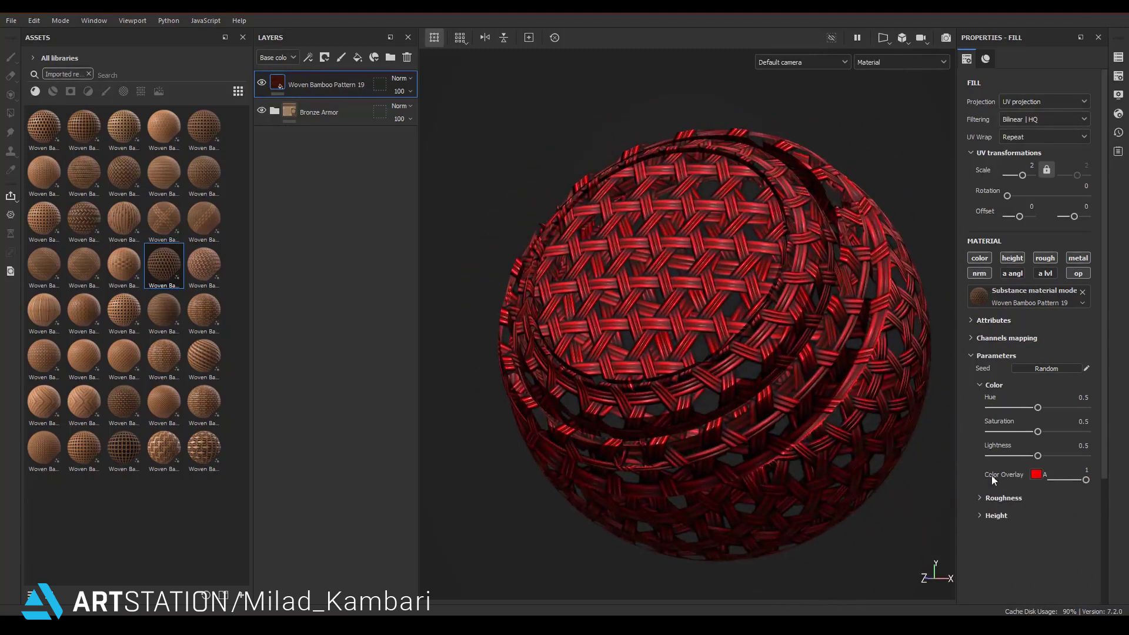
# Step: Tune the weave to hue 0.34, saturation 0.35, lightness 0.55 with a white overlay
pyautogui.click(1036, 475)
pyautogui.moveTo(1003, 546); pyautogui.dragTo(1019, 566)
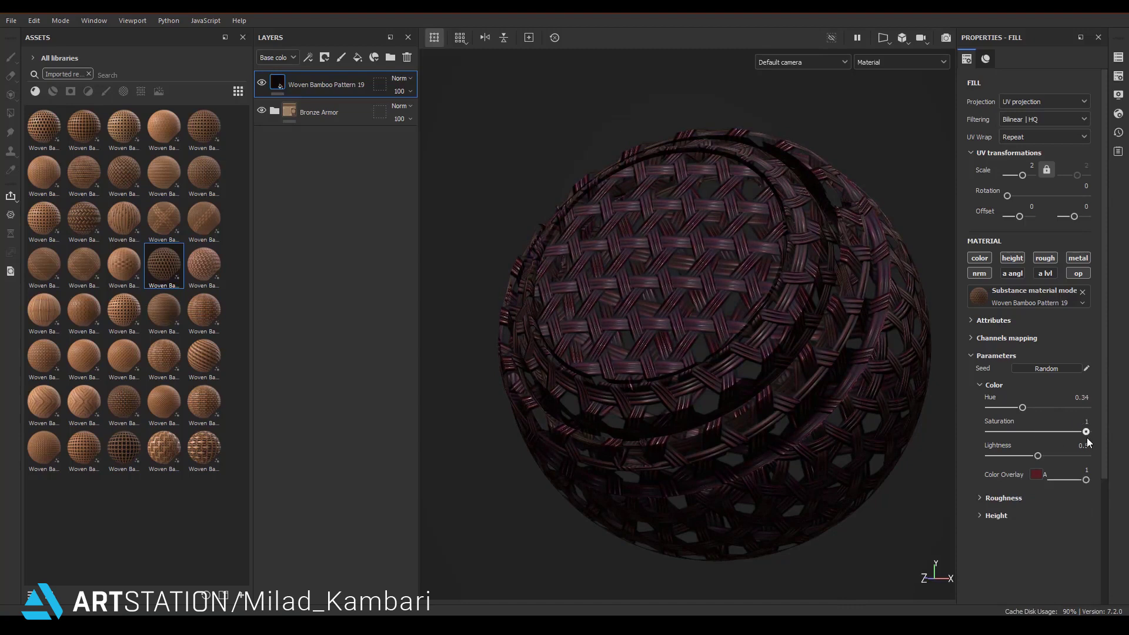
pyautogui.moveTo(1018, 433); pyautogui.dragTo(1009, 433)
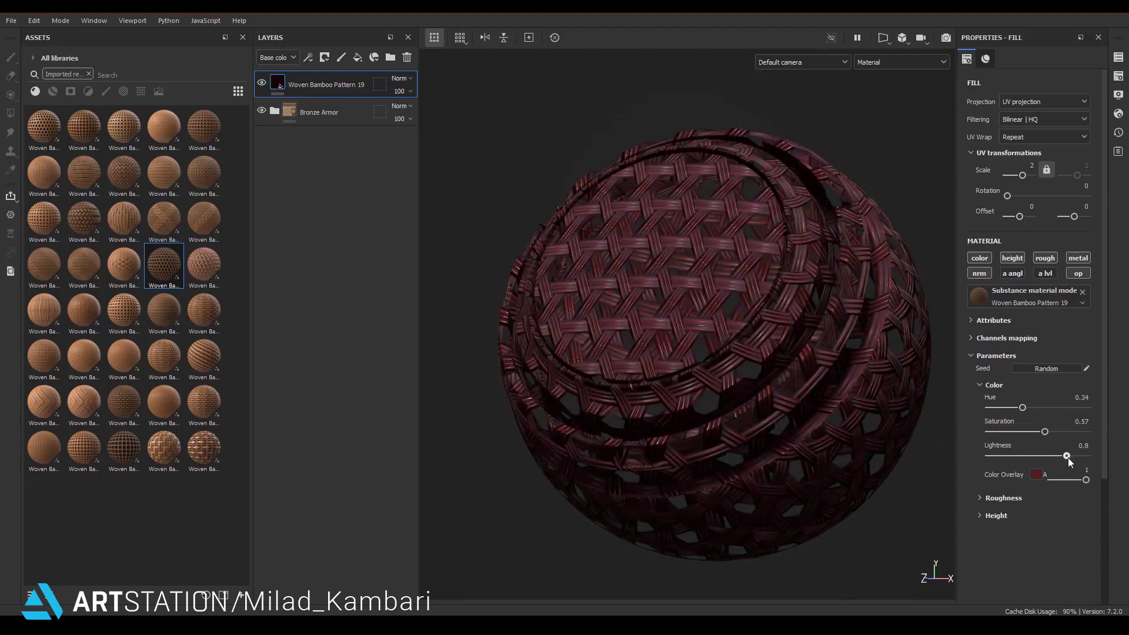
pyautogui.moveTo(1059, 451)
pyautogui.mouseDown()
pyautogui.moveTo(1013, 445)
pyautogui.moveTo(1042, 452)
pyautogui.mouseUp()
pyautogui.click(1036, 475)
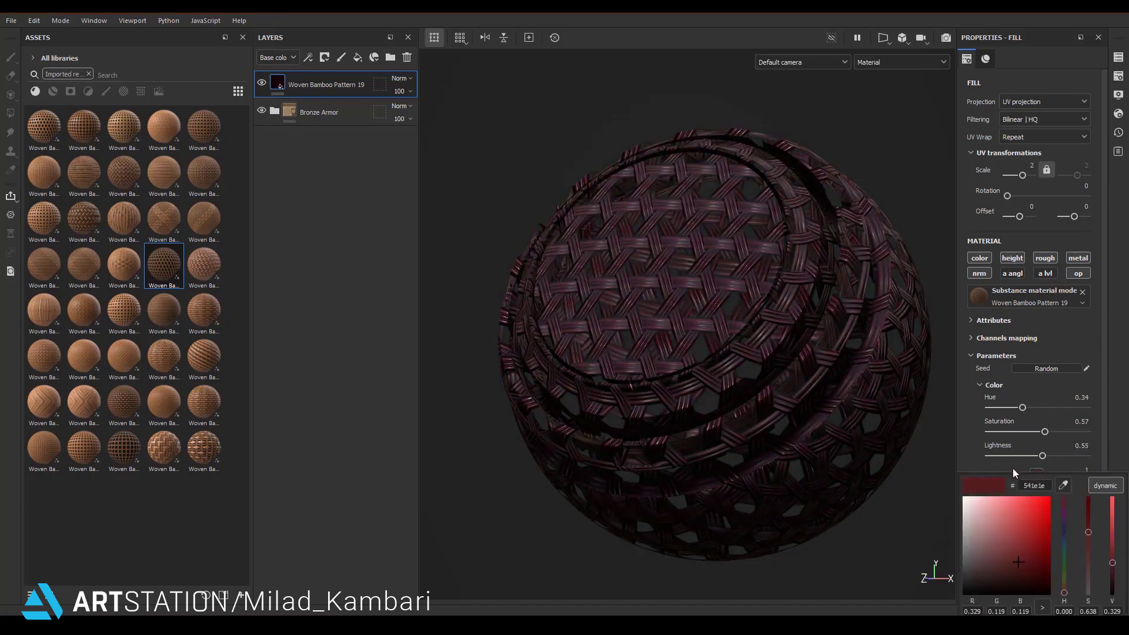
pyautogui.moveTo(984, 512); pyautogui.dragTo(954, 498)
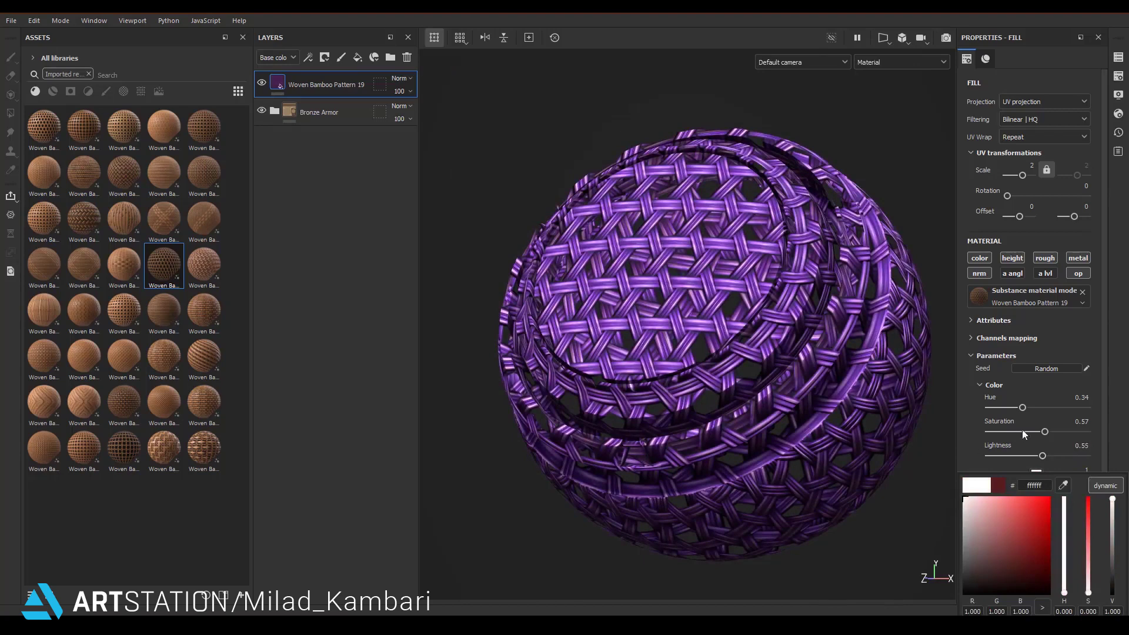
pyautogui.moveTo(1024, 433)
pyautogui.mouseDown()
pyautogui.moveTo(1075, 433)
pyautogui.moveTo(1000, 433)
pyautogui.moveTo(1024, 433)
pyautogui.mouseUp()
pyautogui.keyDown('alt'); pyautogui.moveTo(712, 356); pyautogui.dragTo(773, 358); pyautogui.keyUp('alt')
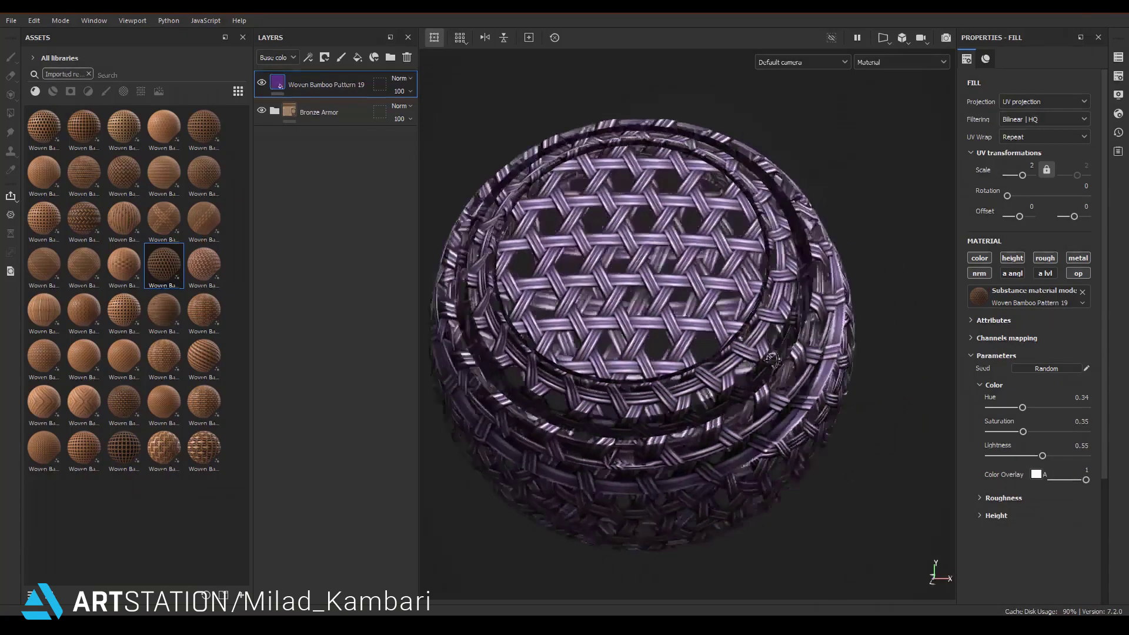
# Step: Expand the fill's Roughness settings and try high and low roughness values
pyautogui.scroll(2, 746, 394)
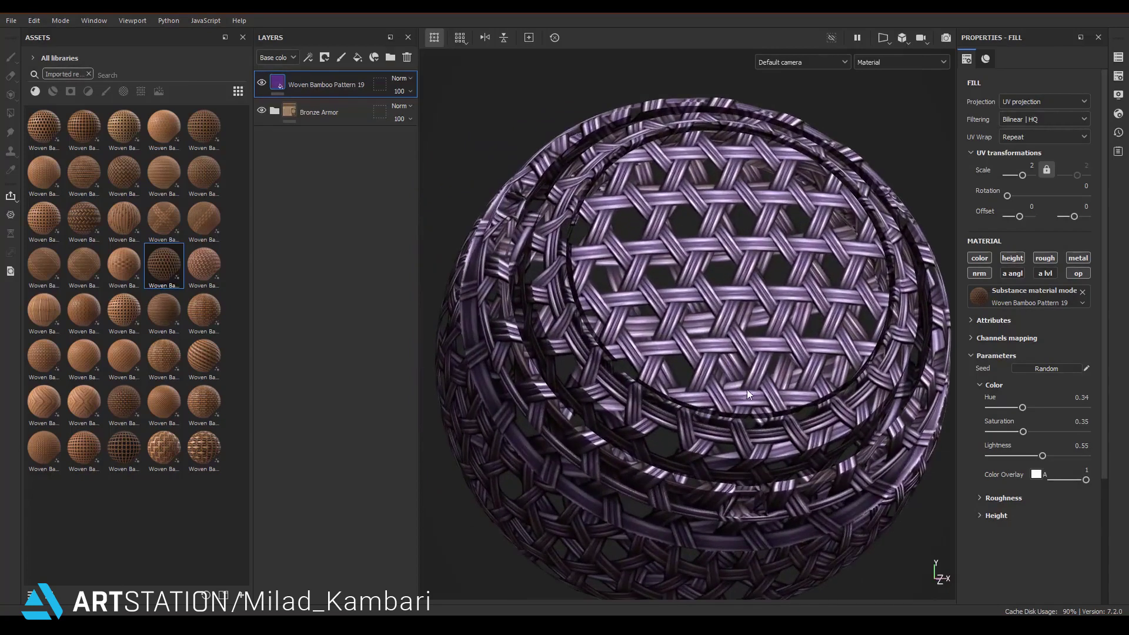
pyautogui.click(985, 498)
pyautogui.scroll(-2, 986, 500)
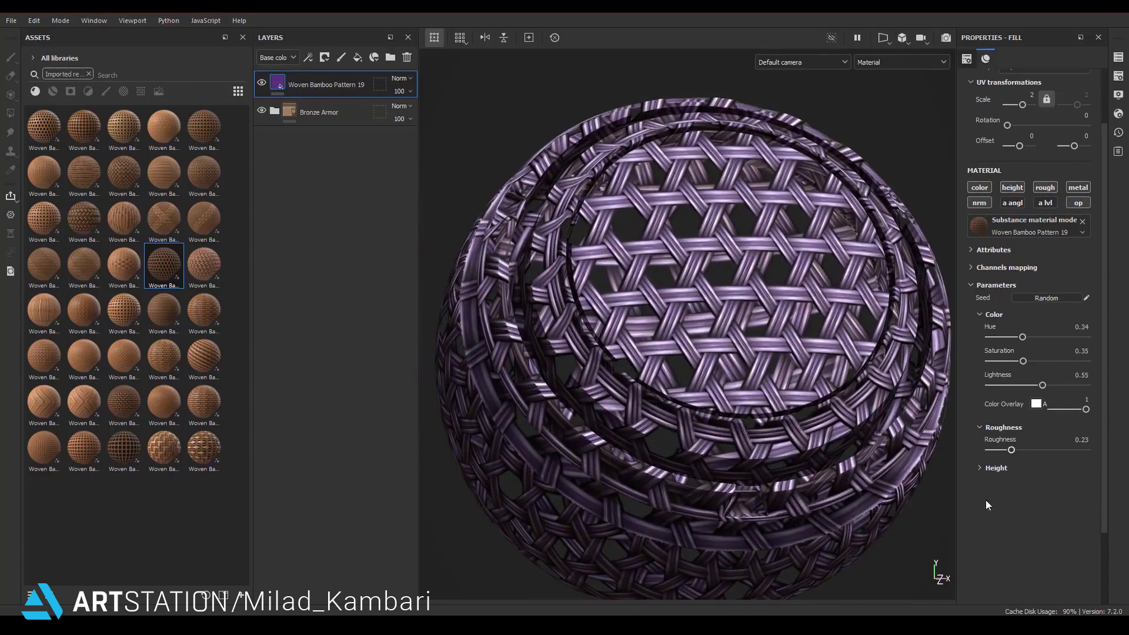
pyautogui.moveTo(1011, 450)
pyautogui.mouseDown()
pyautogui.moveTo(1077, 451)
pyautogui.moveTo(834, 419)
pyautogui.mouseUp()
pyautogui.moveTo(834, 419)
pyautogui.keyDown('shift'); pyautogui.mouseDown(button='right')
pyautogui.moveTo(767, 334)
pyautogui.moveTo(847, 327)
pyautogui.mouseUp(button='right'); pyautogui.keyUp('shift')
# Step: Cycle viewport channels, settle roughness at 0.22, and return the viewport to Material
pyautogui.press('c')
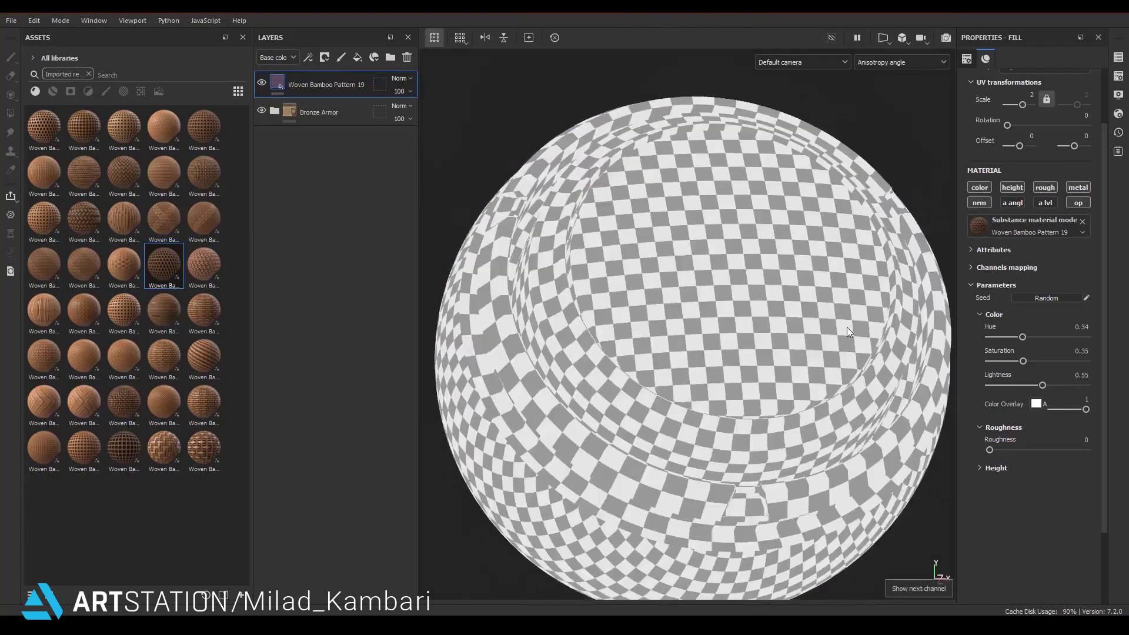
pyautogui.press('c')
pyautogui.press('c')
pyautogui.press('c')
pyautogui.press('c')
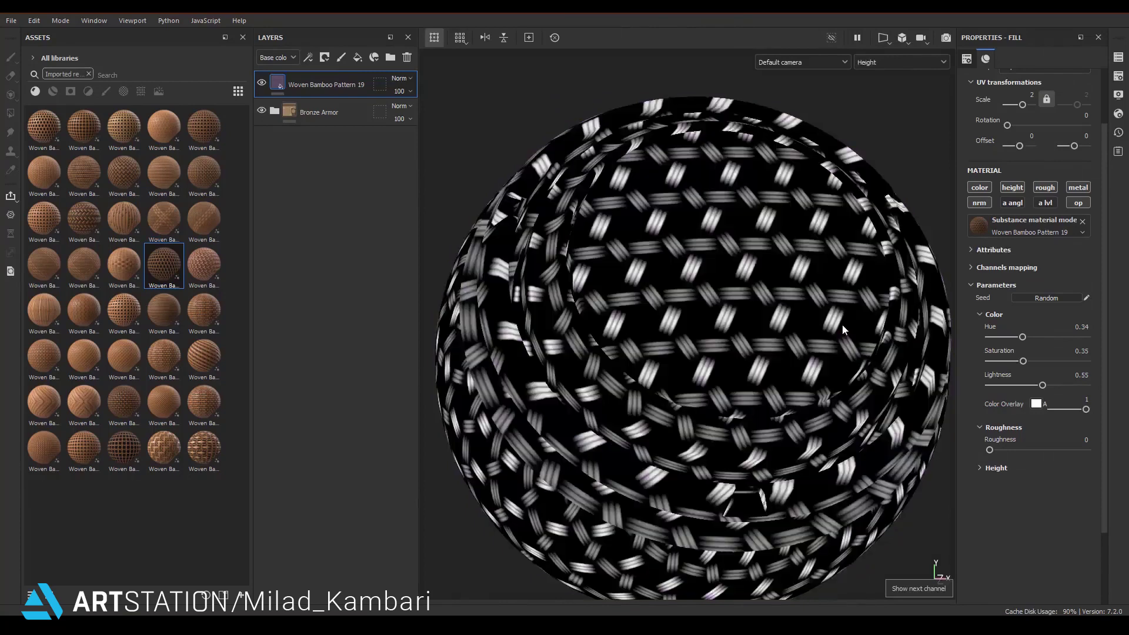
pyautogui.press('c')
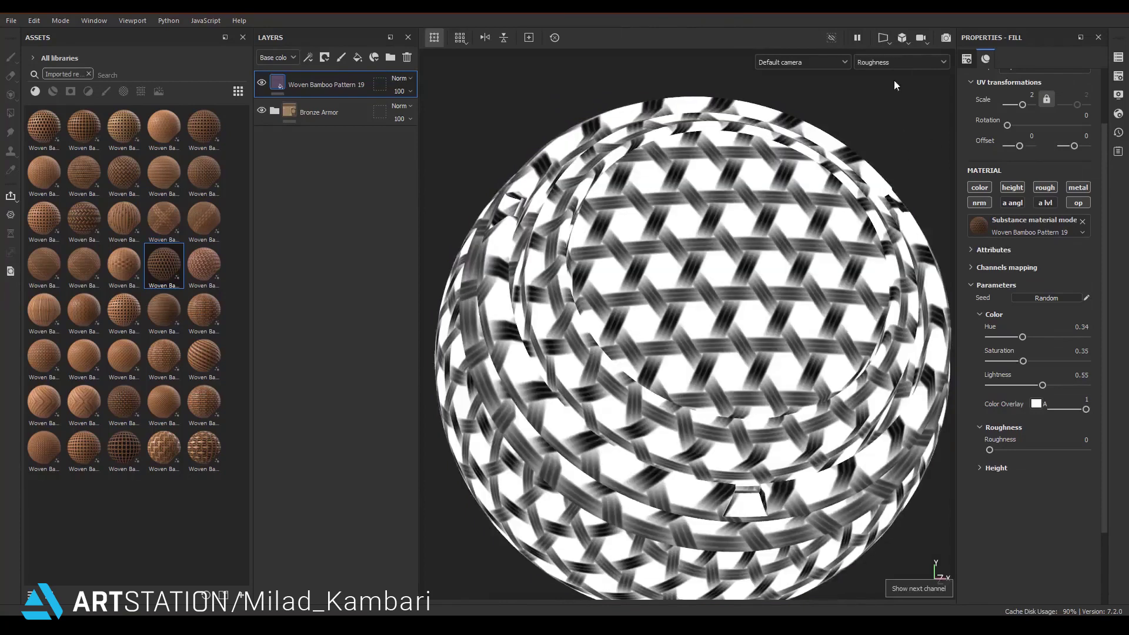
pyautogui.moveTo(989, 450)
pyautogui.mouseDown()
pyautogui.moveTo(1109, 457)
pyautogui.moveTo(1058, 438)
pyautogui.moveTo(1012, 438)
pyautogui.mouseUp()
pyautogui.click(900, 61)
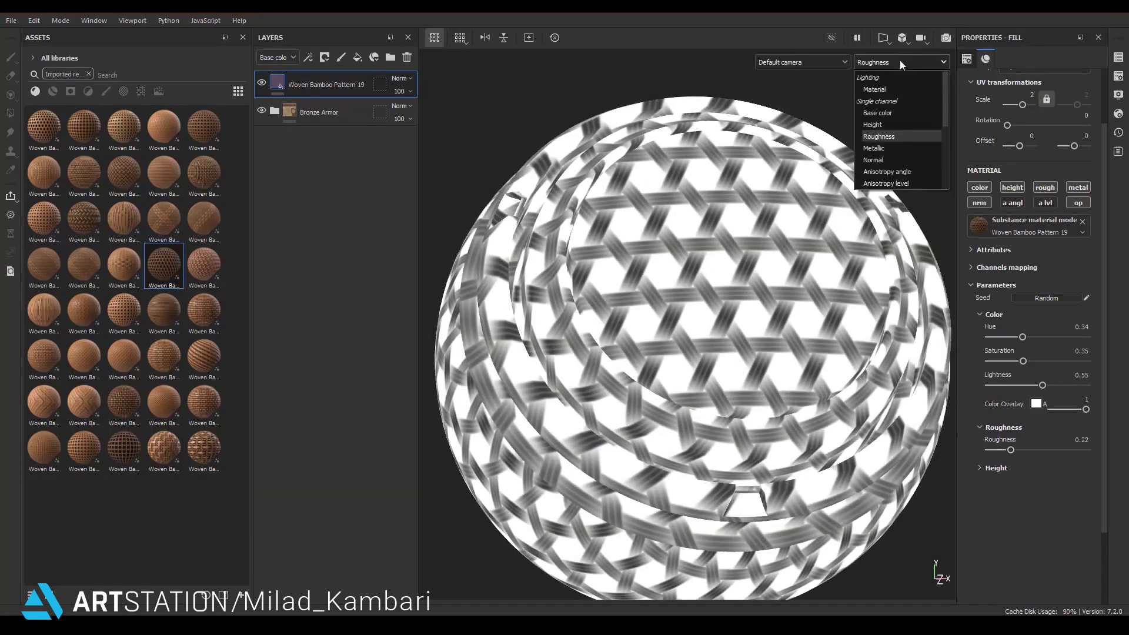
pyautogui.click(882, 89)
# Step: Expand the fill's Height settings and set shader displacement scale to 0.01
pyautogui.click(980, 468)
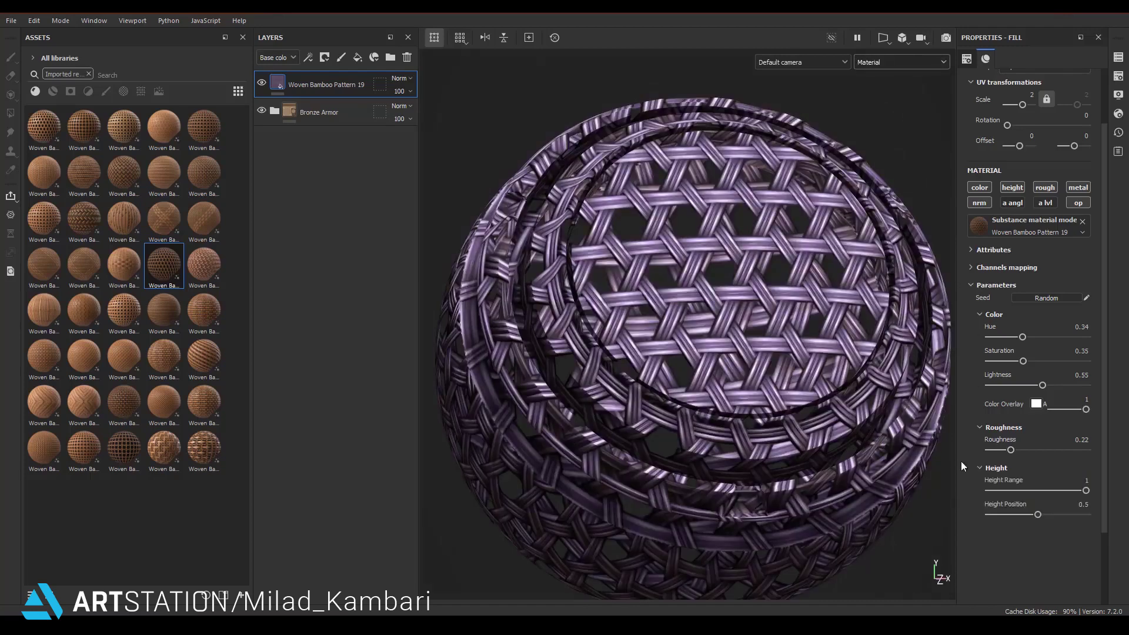
pyautogui.keyDown('alt'); pyautogui.moveTo(677, 360); pyautogui.dragTo(689, 351); pyautogui.keyUp('alt')
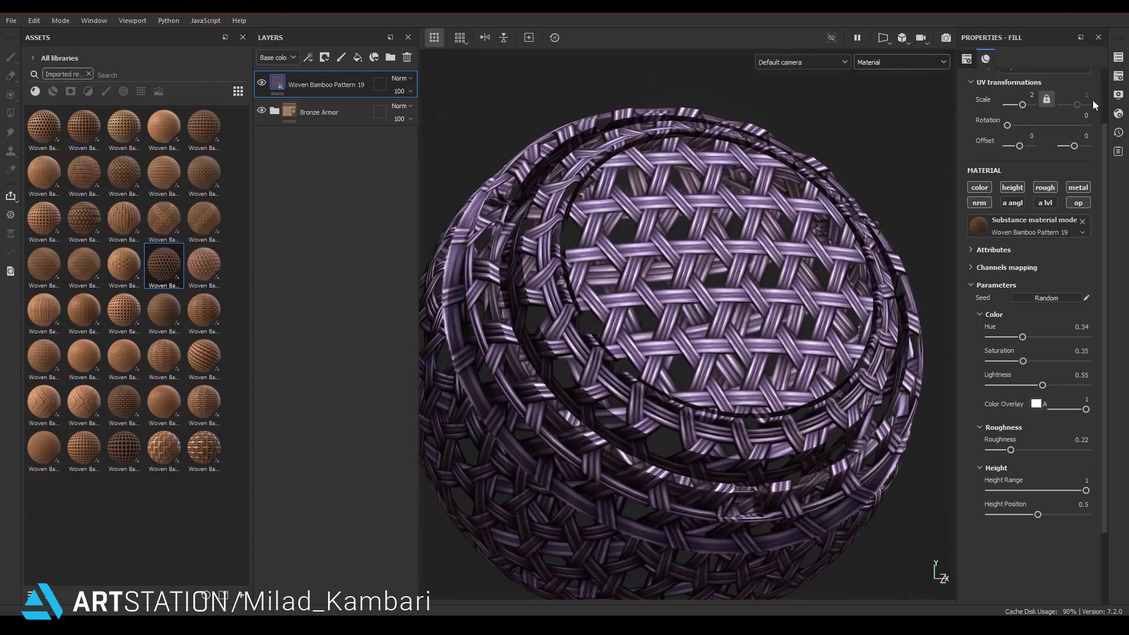
pyautogui.click(1119, 113)
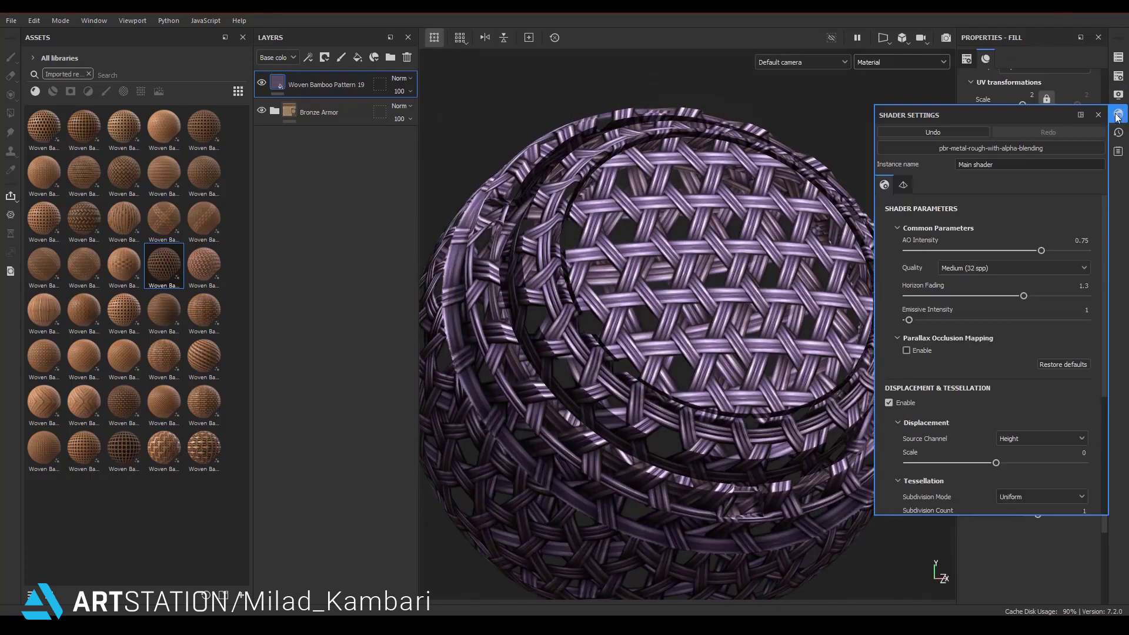
pyautogui.scroll(-5, 903, 200)
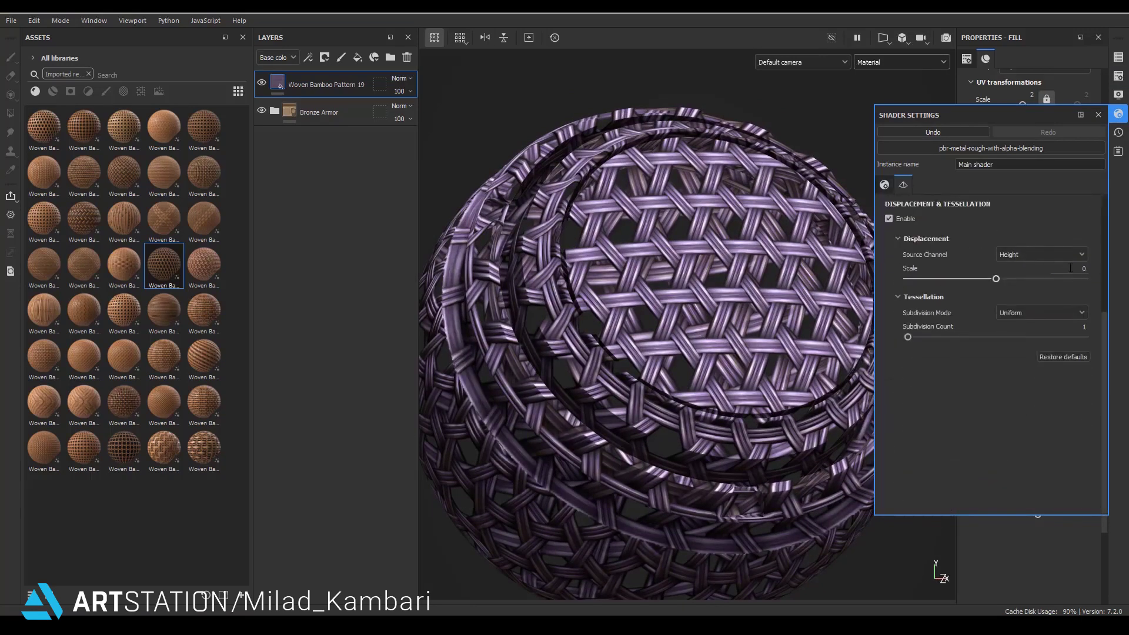
pyautogui.write('.01')
pyautogui.press('Return')
# Step: Raise tessellation subdivisions to 32 and displacement scale to 0.02
pyautogui.moveTo(922, 336); pyautogui.dragTo(1084, 337)
pyautogui.click(1075, 271)
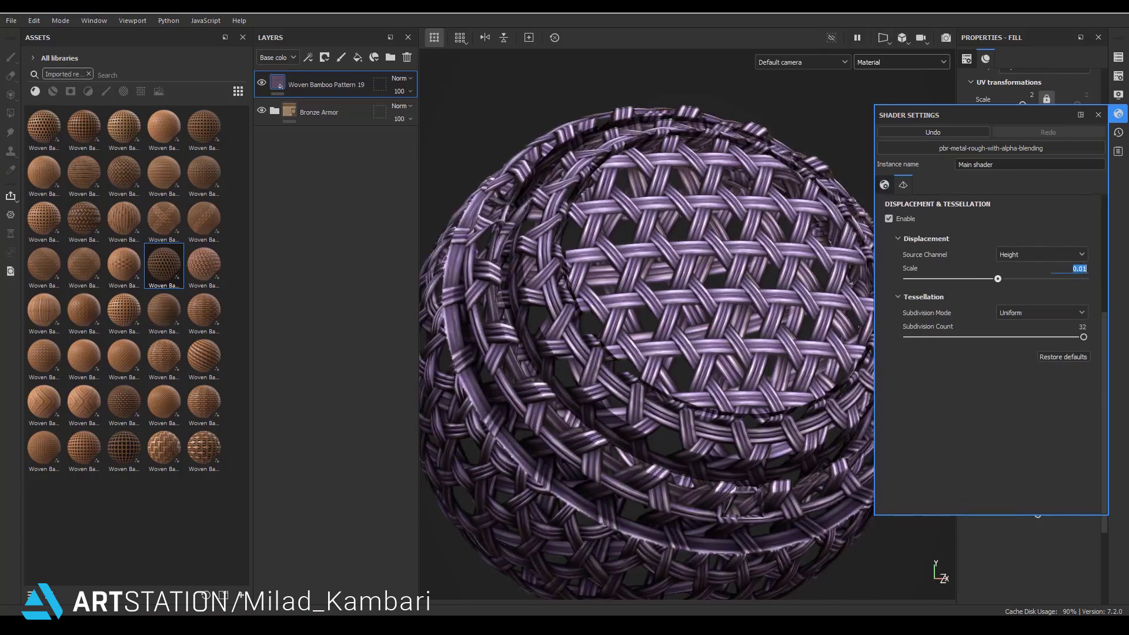
pyautogui.write('.')
pyautogui.press('Return')
pyautogui.keyDown('alt'); pyautogui.moveTo(680, 237); pyautogui.dragTo(853, 200); pyautogui.keyUp('alt')
pyautogui.click(1099, 115)
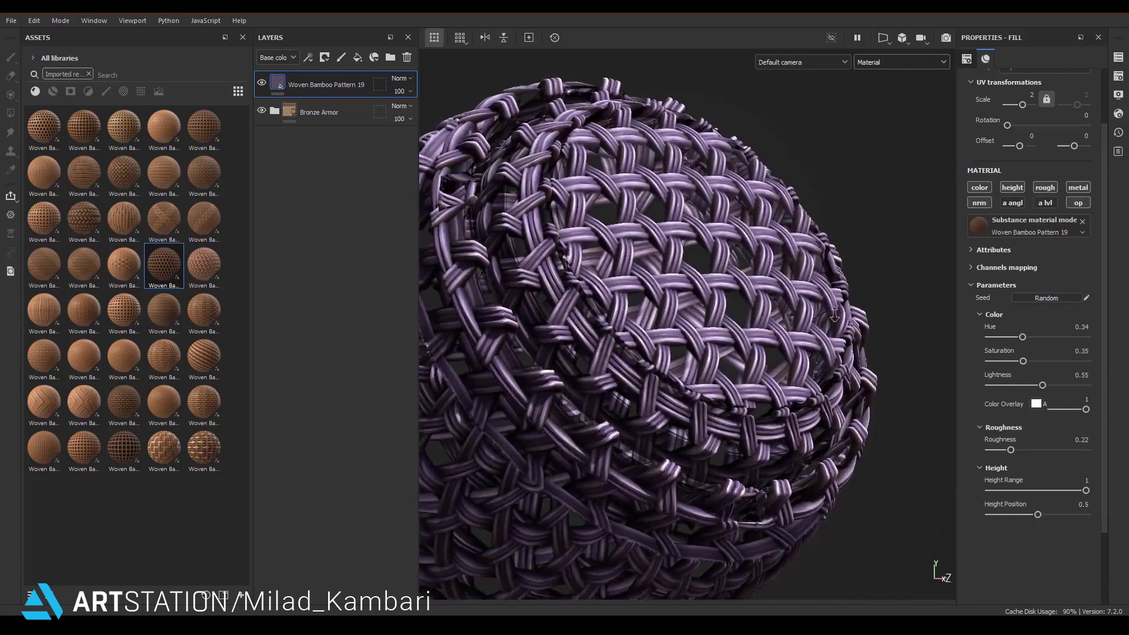
# Step: Experiment with the fill's Height Position and Height Range, leaving position at 0.5
pyautogui.moveTo(765, 294)
pyautogui.keyDown('alt'); pyautogui.mouseDown()
pyautogui.moveTo(733, 333)
pyautogui.moveTo(743, 331)
pyautogui.mouseUp(); pyautogui.keyUp('alt')
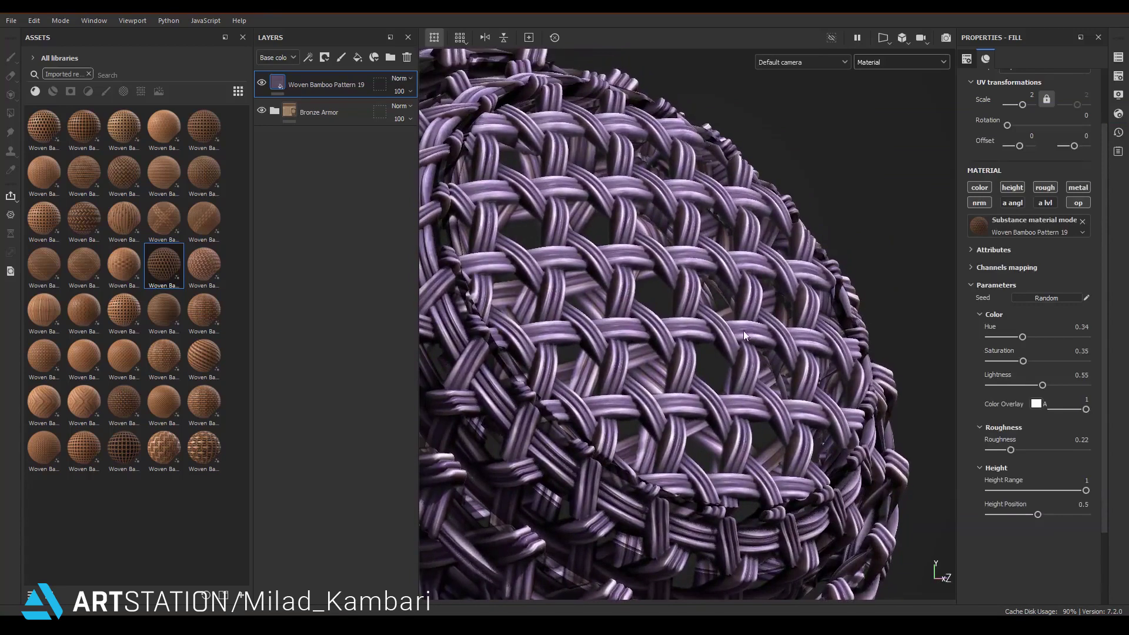
pyautogui.moveTo(1031, 515)
pyautogui.mouseDown()
pyautogui.moveTo(981, 520)
pyautogui.moveTo(1073, 521)
pyautogui.mouseUp()
pyautogui.click(1035, 521)
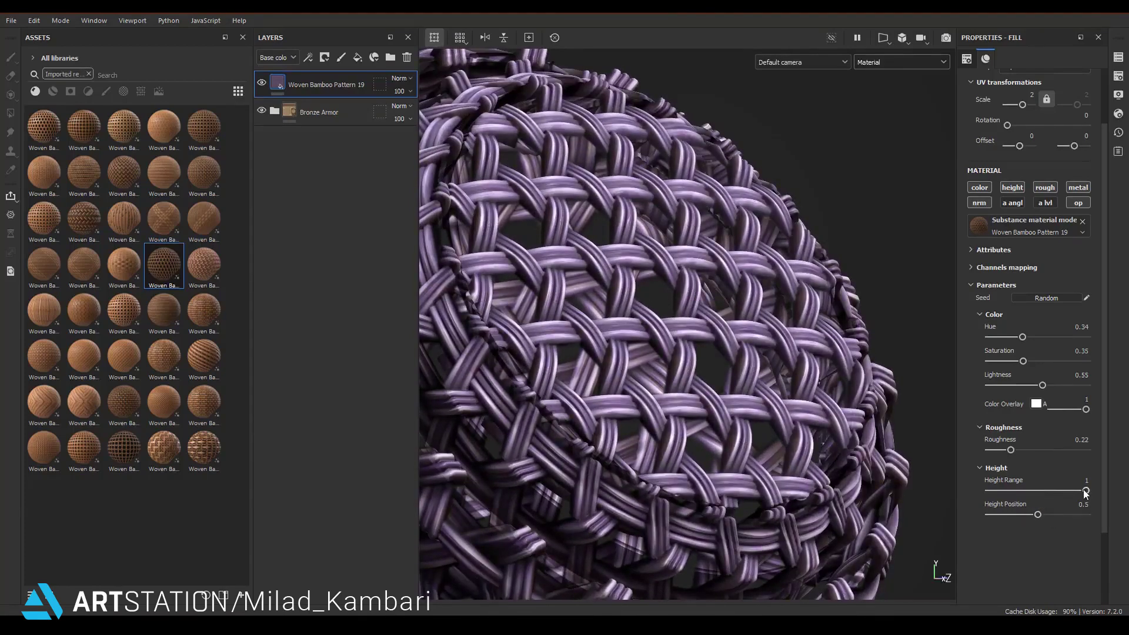
pyautogui.moveTo(1087, 491)
pyautogui.mouseDown()
pyautogui.moveTo(993, 496)
pyautogui.moveTo(1069, 506)
pyautogui.mouseUp()
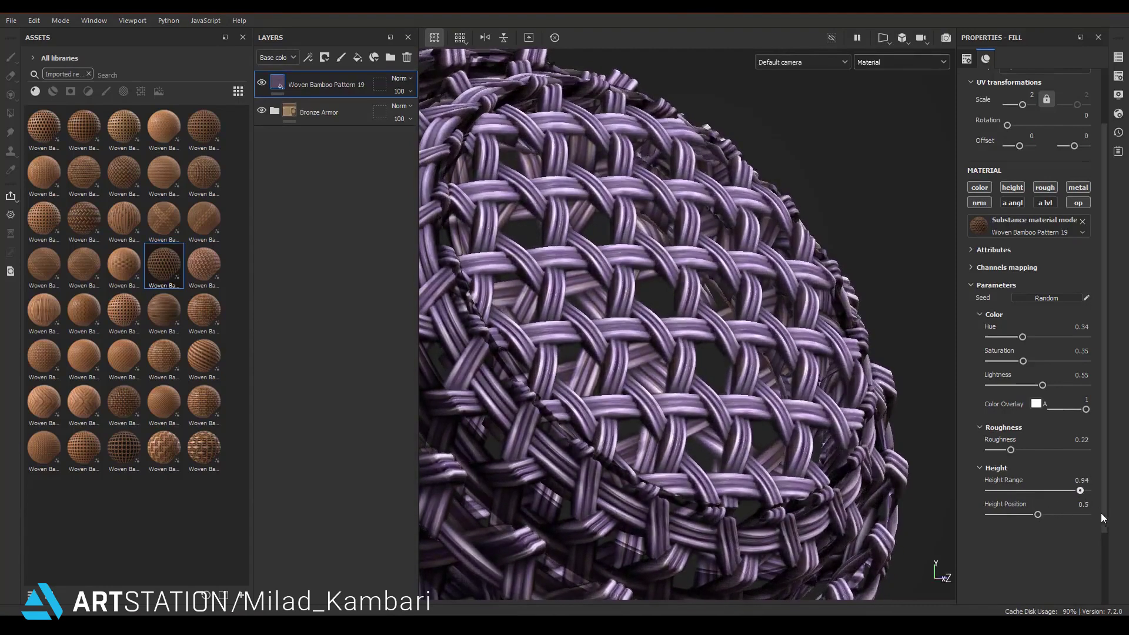
# Step: Zoom out and orbit to frame the whole woven bamboo sphere
pyautogui.moveTo(859, 422)
pyautogui.keyDown('alt'); pyautogui.mouseDown()
pyautogui.moveTo(708, 364)
pyautogui.moveTo(633, 246)
pyautogui.mouseUp(); pyautogui.keyUp('alt')
pyautogui.scroll(-2, 633, 245)
pyautogui.scroll(-2, 676, 282)
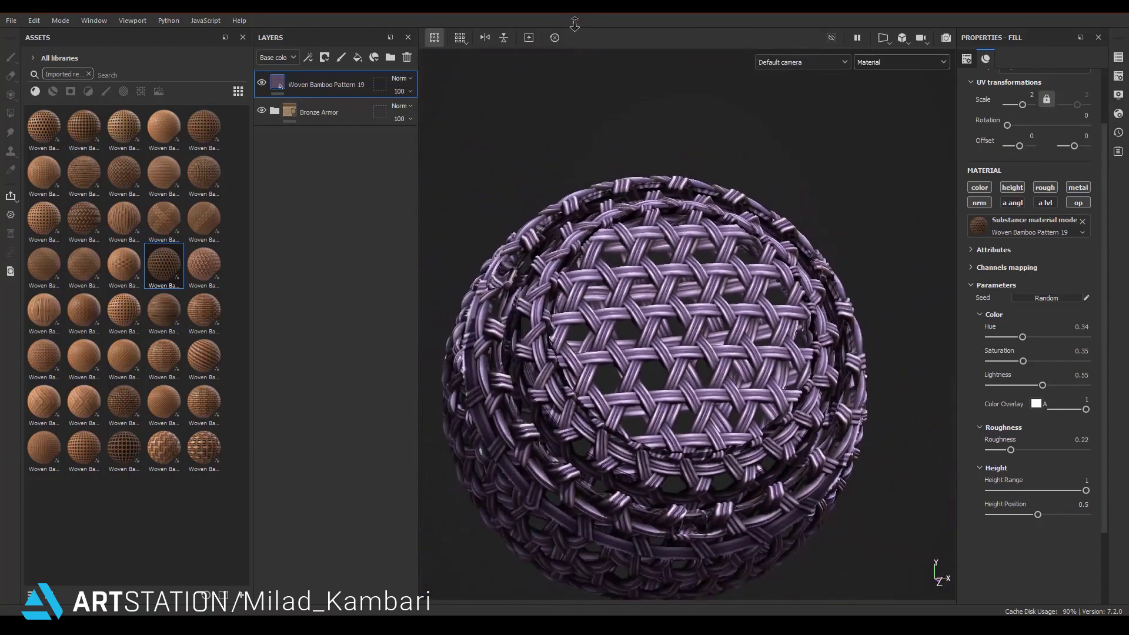
pyautogui.scroll(-1, 735, 323)
pyautogui.keyDown('alt'); pyautogui.moveTo(794, 353); pyautogui.dragTo(811, 317, button='middle'); pyautogui.keyUp('alt')
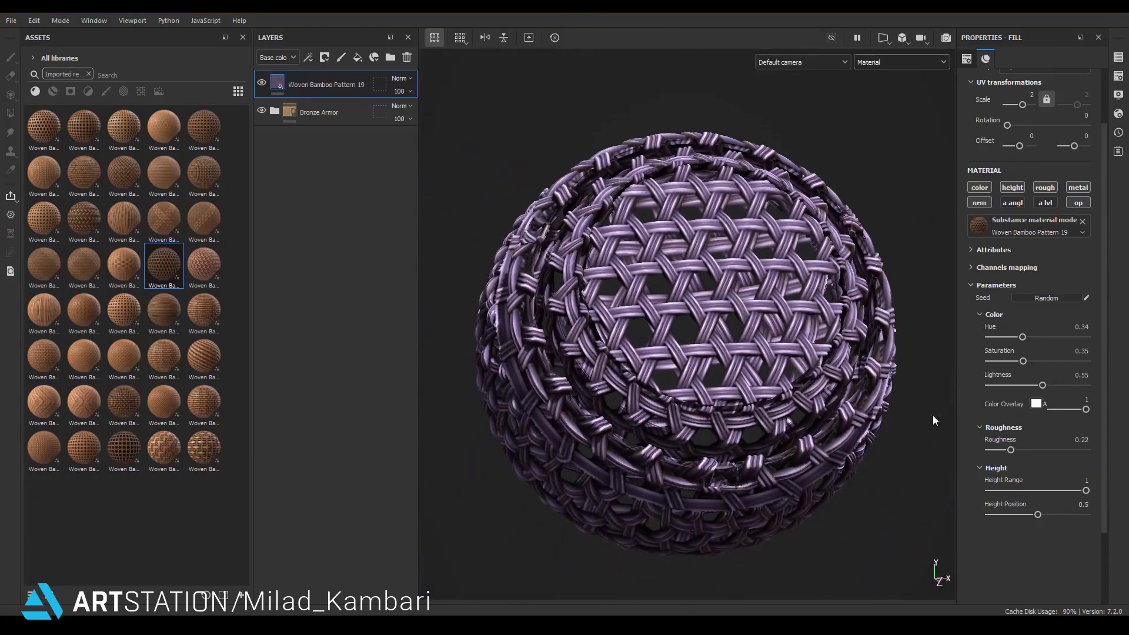
pyautogui.keyDown('alt'); pyautogui.moveTo(840, 377); pyautogui.dragTo(975, 406); pyautogui.keyUp('alt')
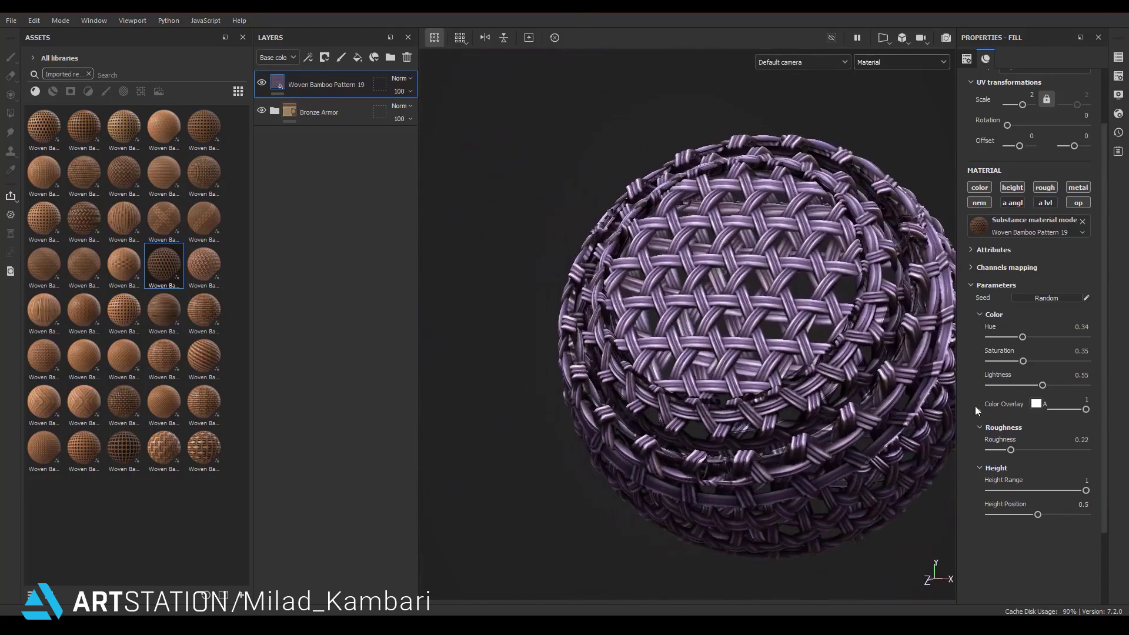
# Step: Set the weave's Hue to 0.5 and Saturation to 0.6 for a warm brown tone
pyautogui.doubleClick(1081, 328)
pyautogui.press('BackSpace')
pyautogui.press('Return')
pyautogui.press('Tab')
pyautogui.press('Tab')
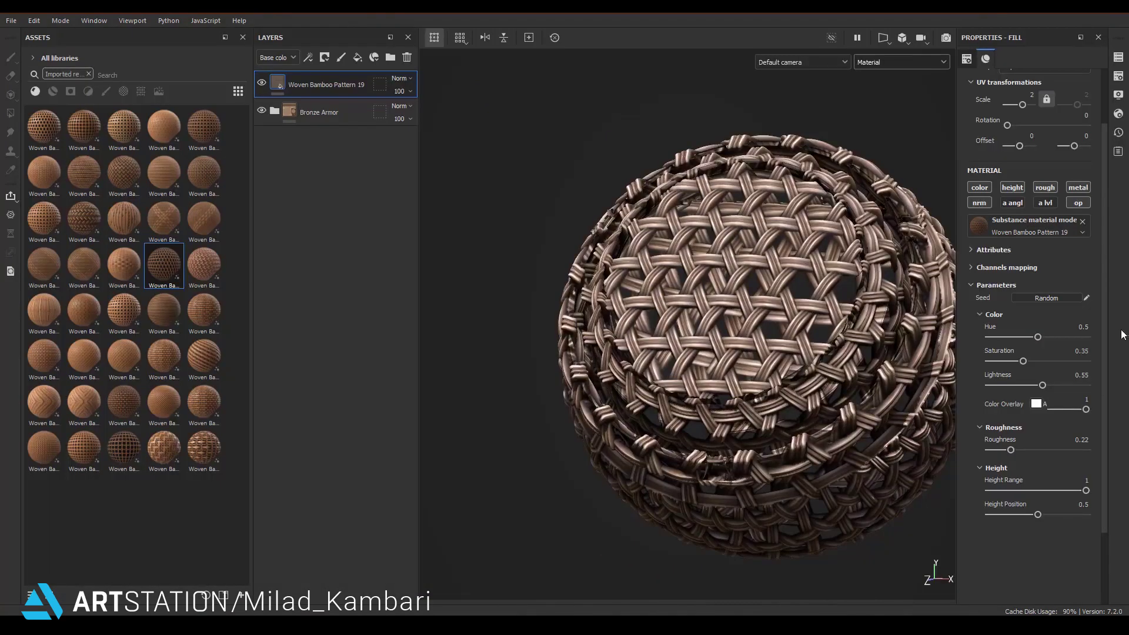
pyautogui.doubleClick(1081, 351)
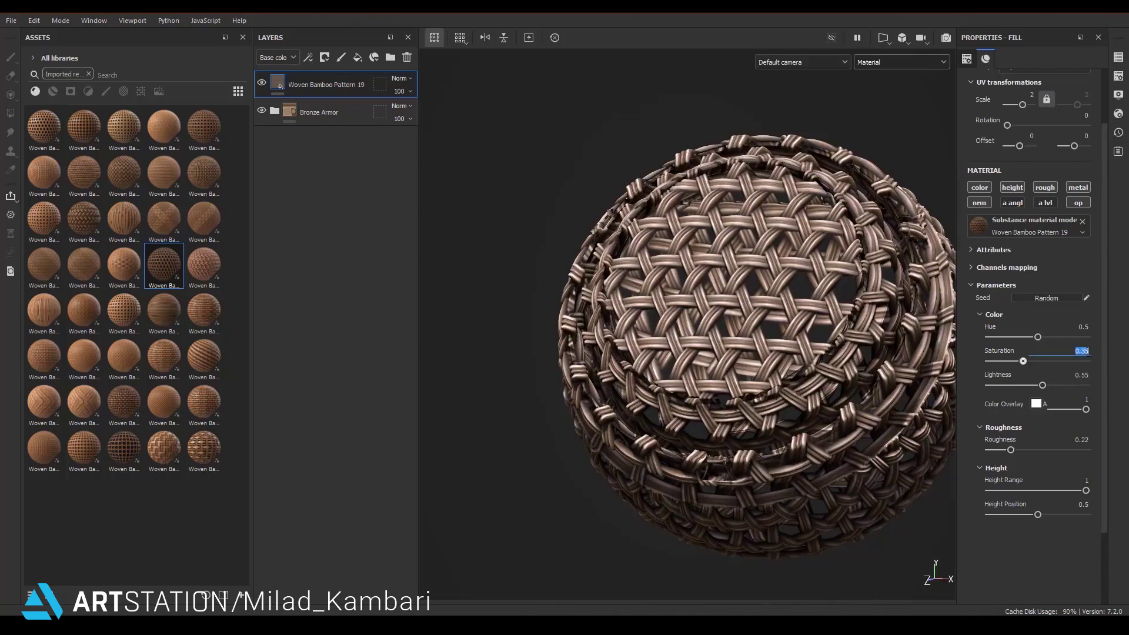
pyautogui.write('.6')
pyautogui.press('Return')
pyautogui.moveTo(882, 268); pyautogui.dragTo(817, 259, button='middle')
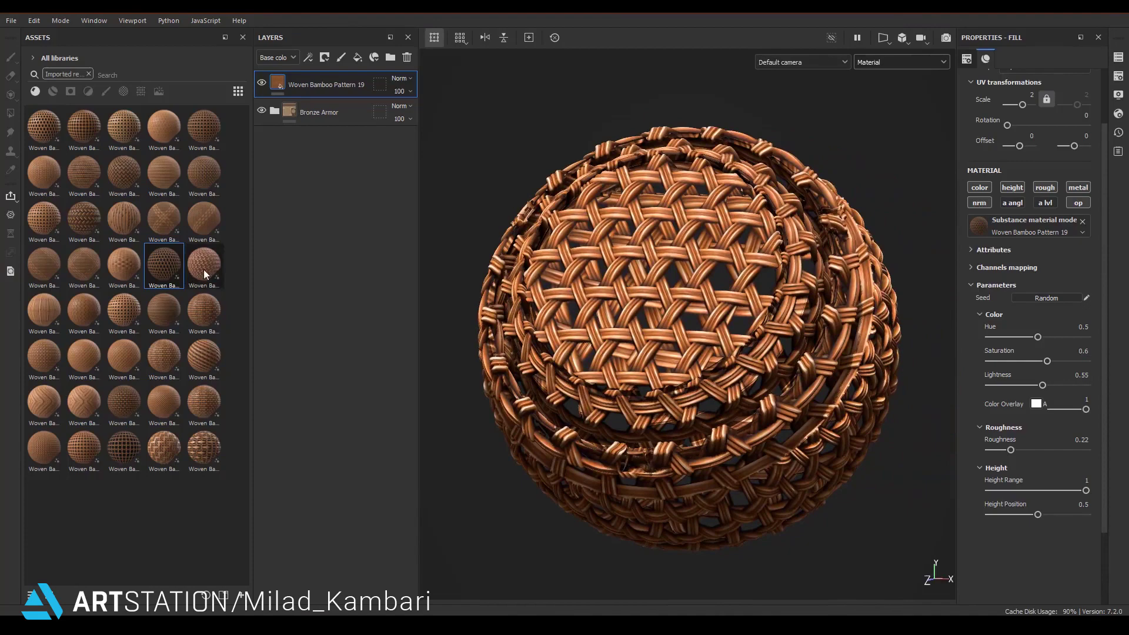
pyautogui.keyDown('alt'); pyautogui.moveTo(518, 312); pyautogui.dragTo(645, 326); pyautogui.keyUp('alt')
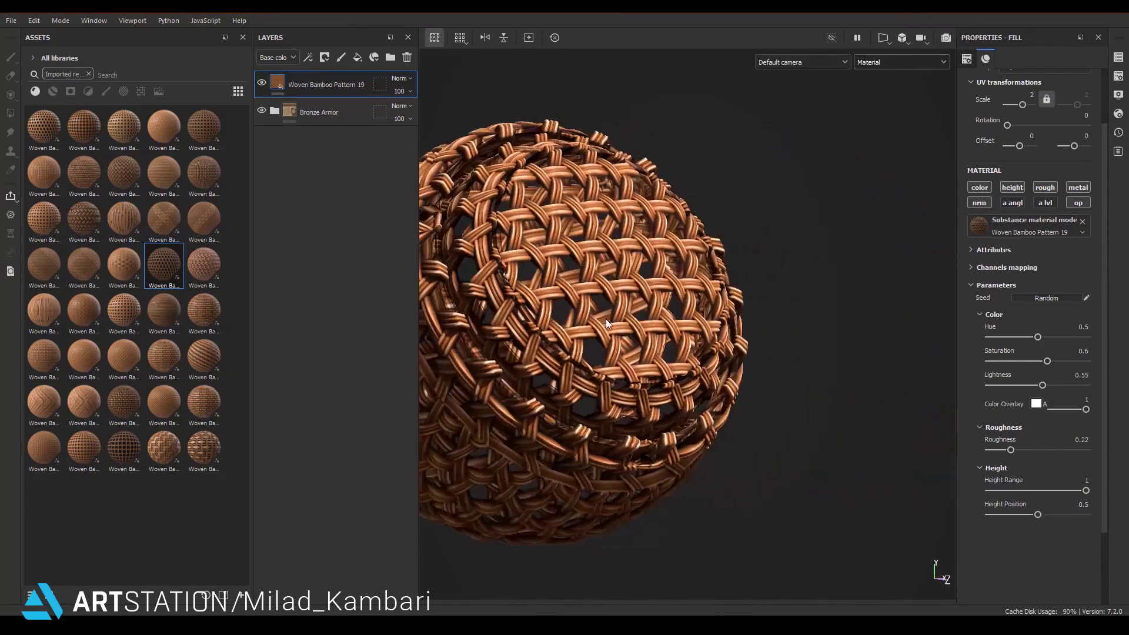
pyautogui.moveTo(644, 326); pyautogui.dragTo(802, 320, button='middle')
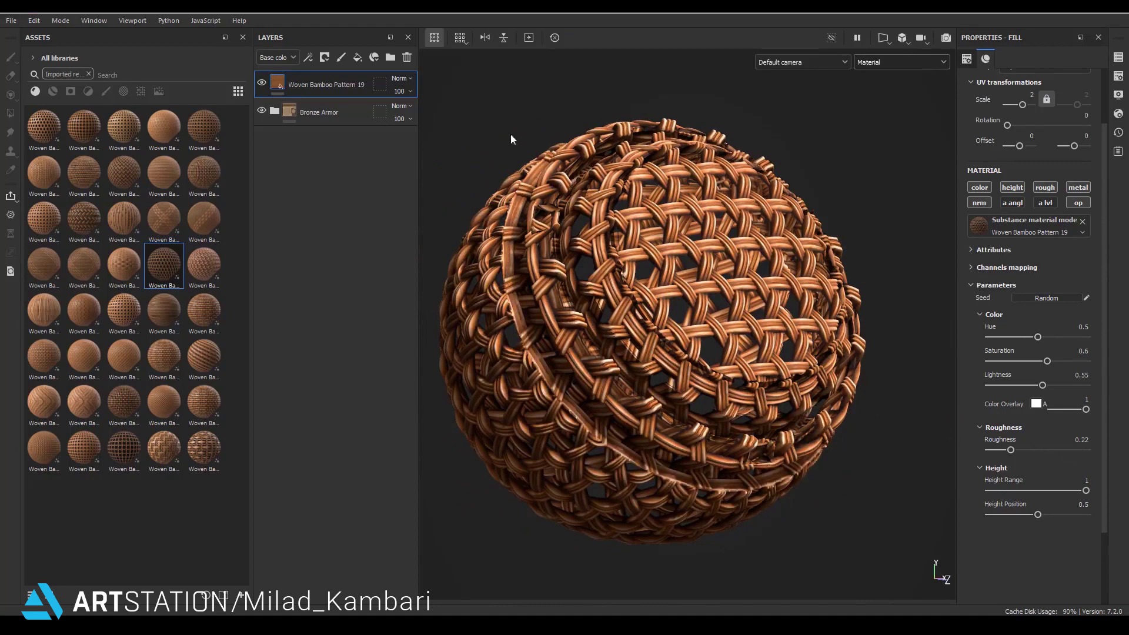
# Step: Remove the Opacity channel from the sphere's texture set
pyautogui.click(1118, 76)
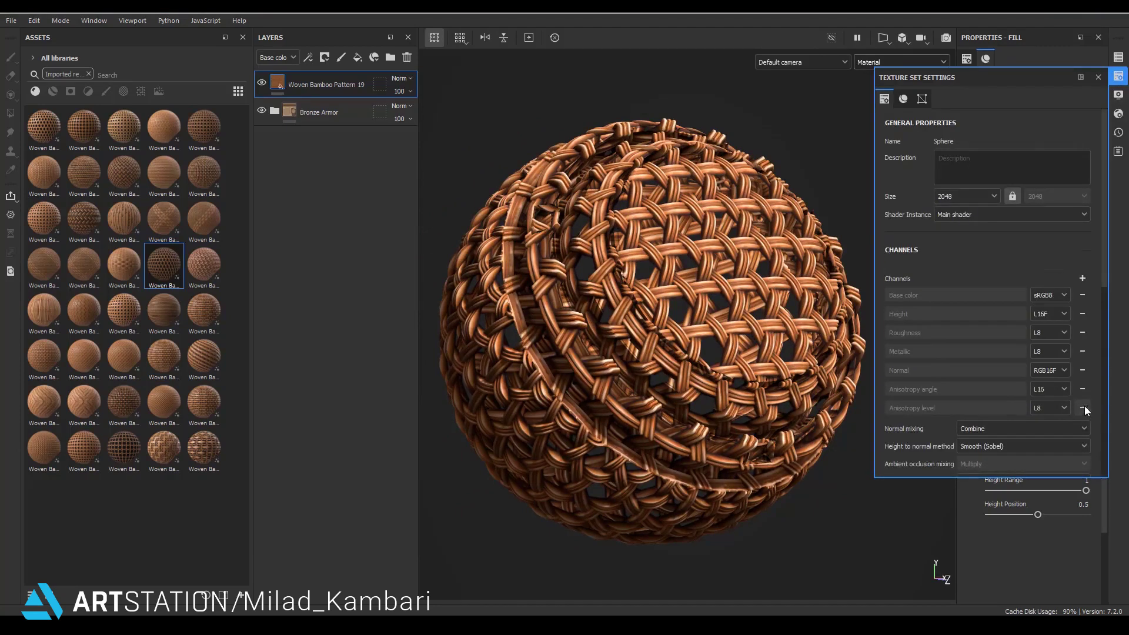
pyautogui.click(1082, 407)
pyautogui.click(1097, 78)
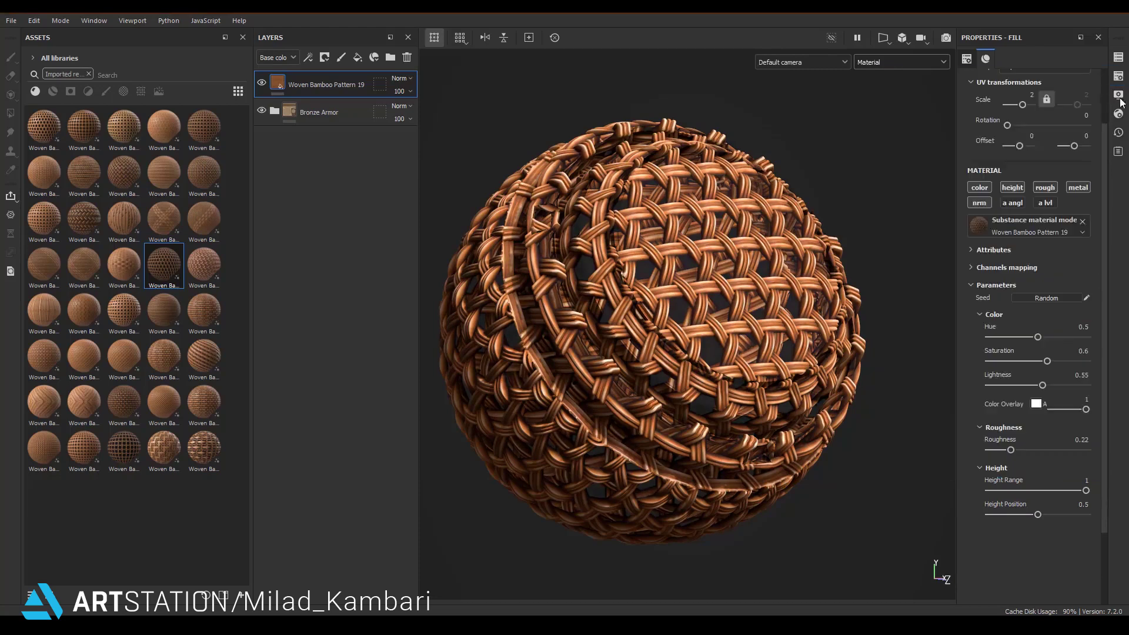
# Step: Look through the shader presets, keeping pbr-metal-rough-with-alpha-blending as the shader
pyautogui.click(1119, 94)
pyautogui.click(1120, 114)
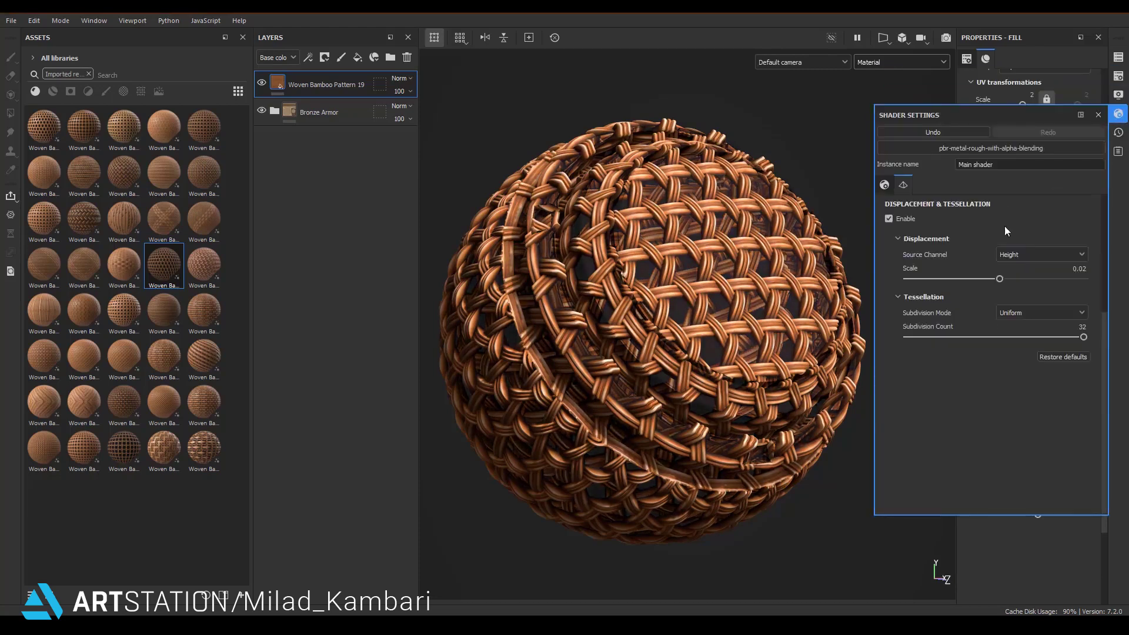
pyautogui.click(969, 149)
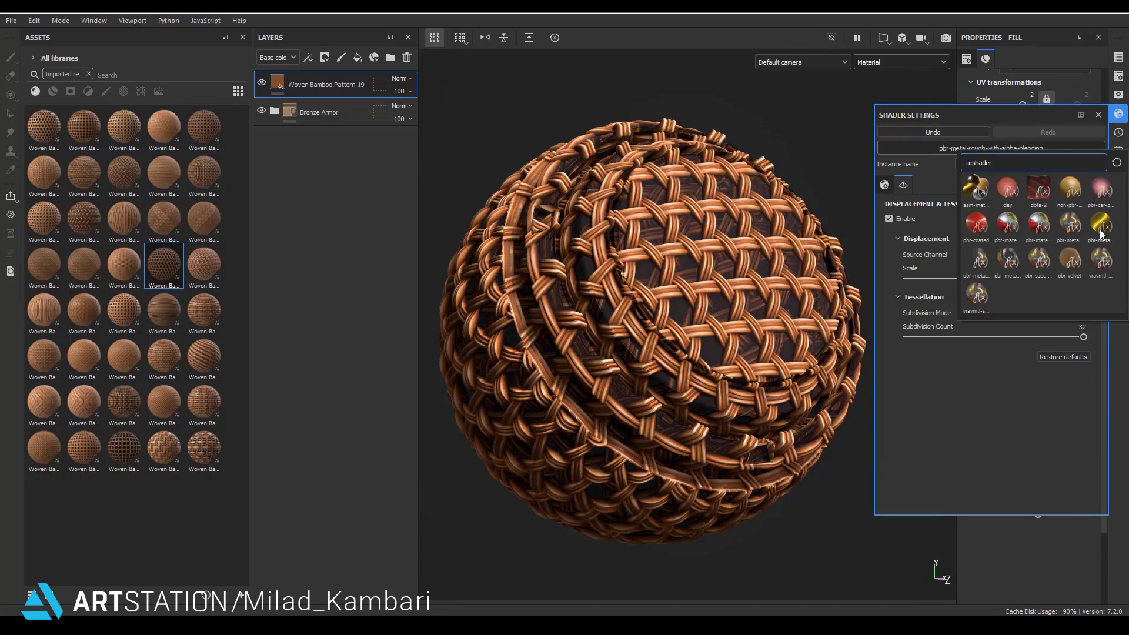
pyautogui.moveTo(1069, 223)
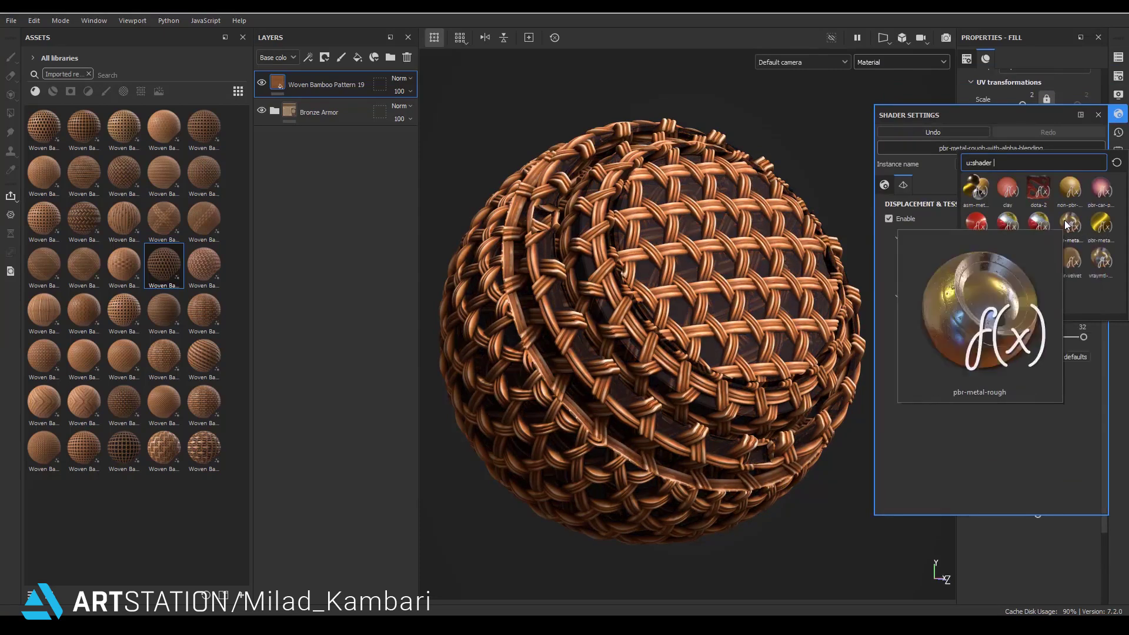
pyautogui.press('Escape')
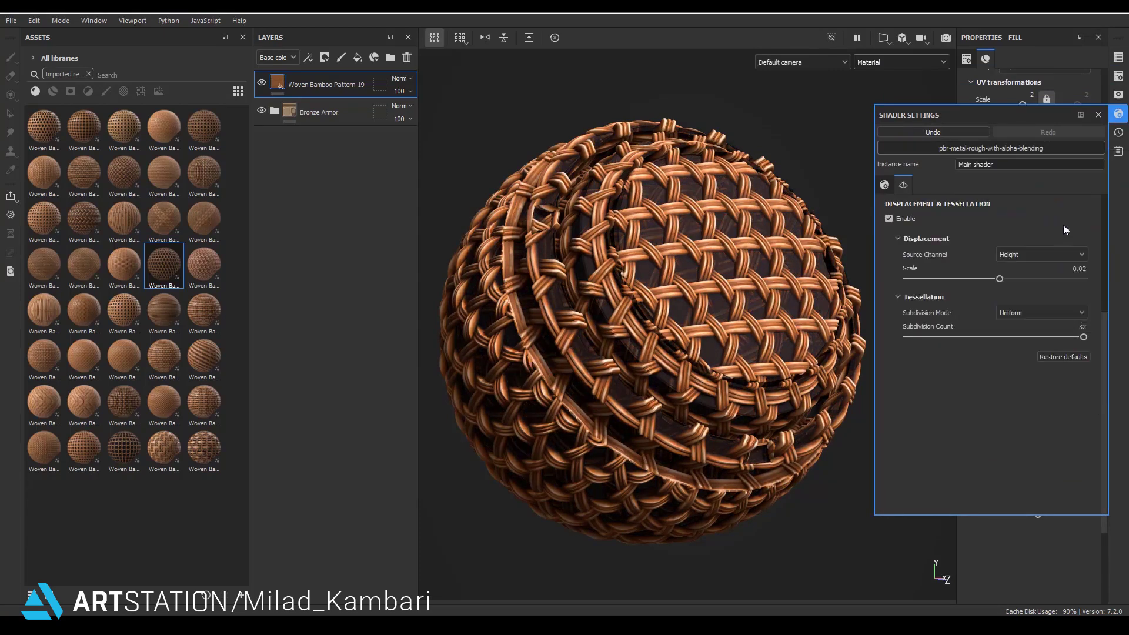
pyautogui.scroll(5, 886, 280)
pyautogui.click(823, 262)
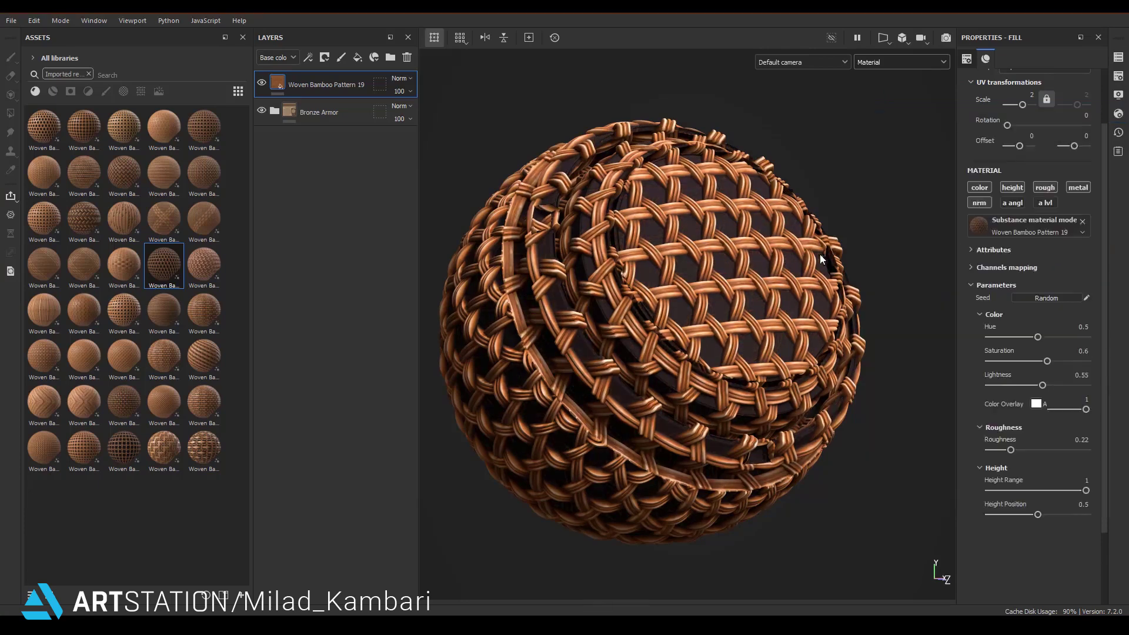
pyautogui.keyDown('alt'); pyautogui.moveTo(720, 267); pyautogui.dragTo(816, 283); pyautogui.keyUp('alt')
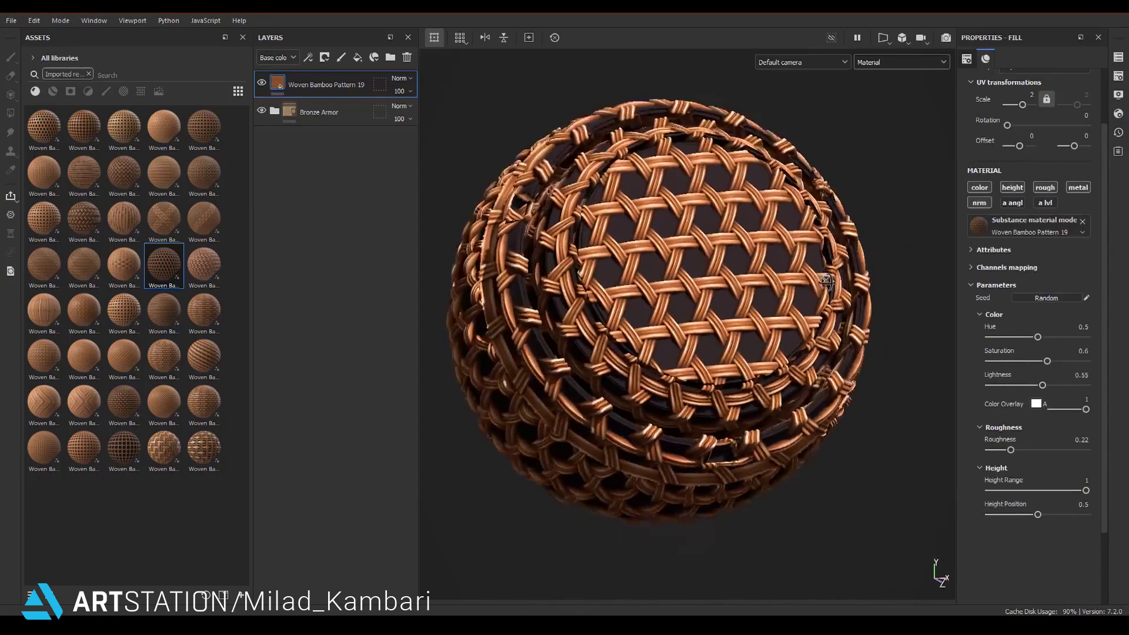
# Step: Hide and re-show the Woven Bamboo layer, then set its fill mask to opacity_1
pyautogui.click(260, 84)
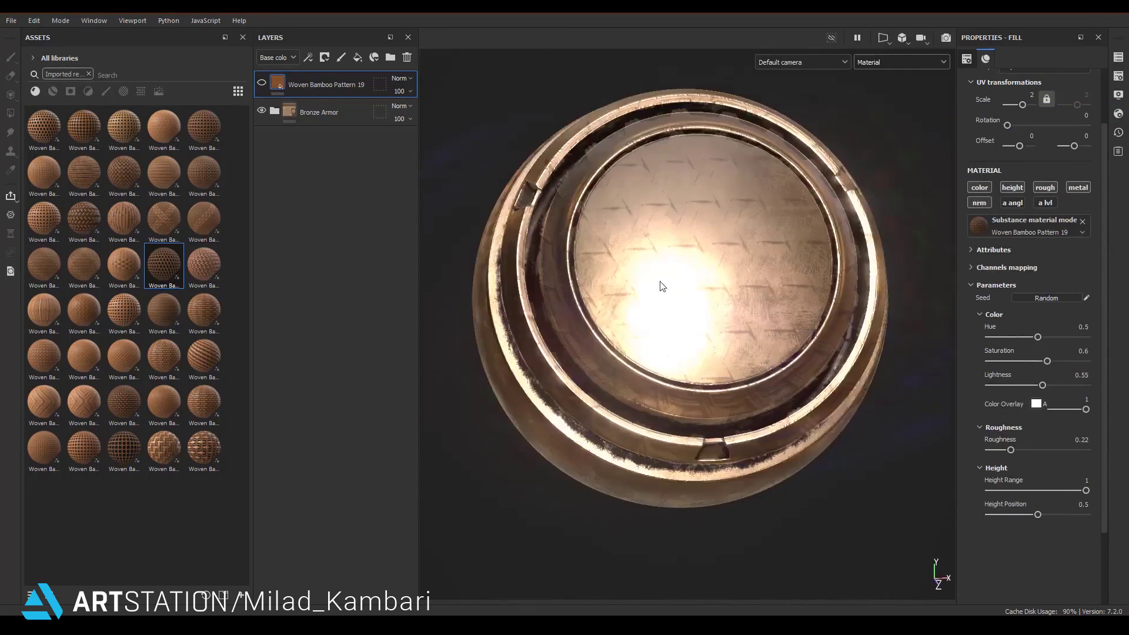
pyautogui.click(262, 83)
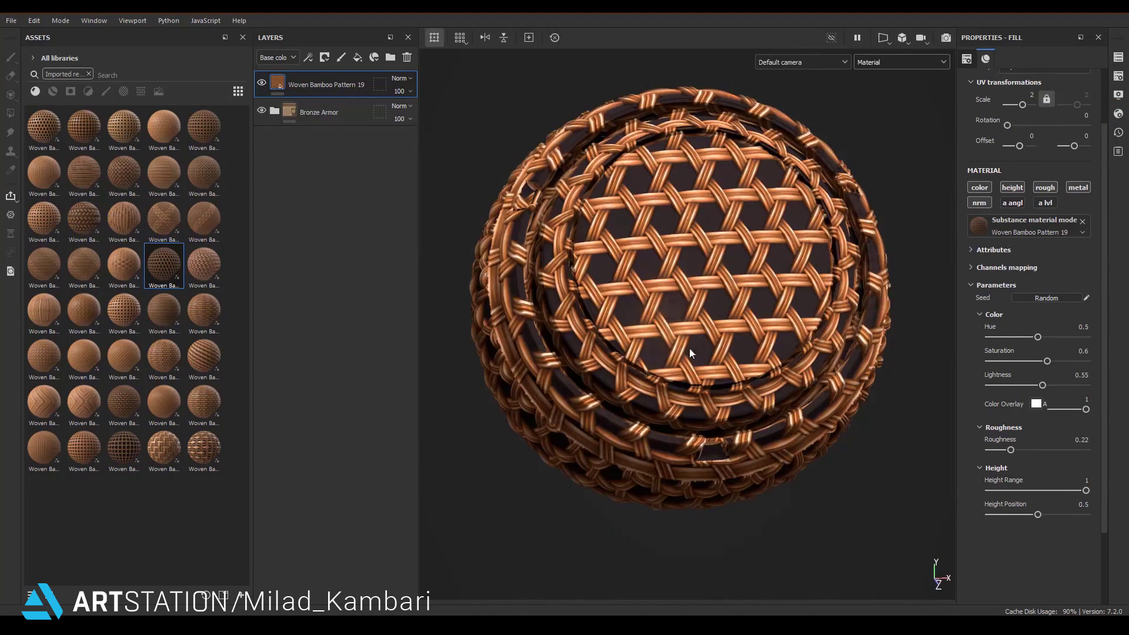
pyautogui.click(986, 268)
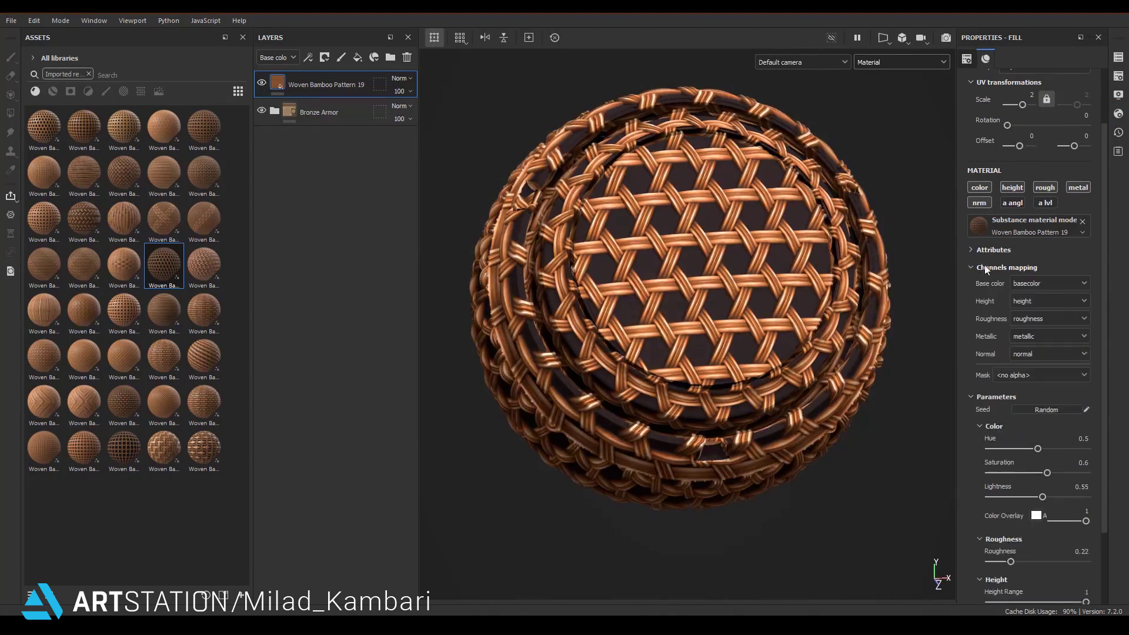
pyautogui.click(1009, 378)
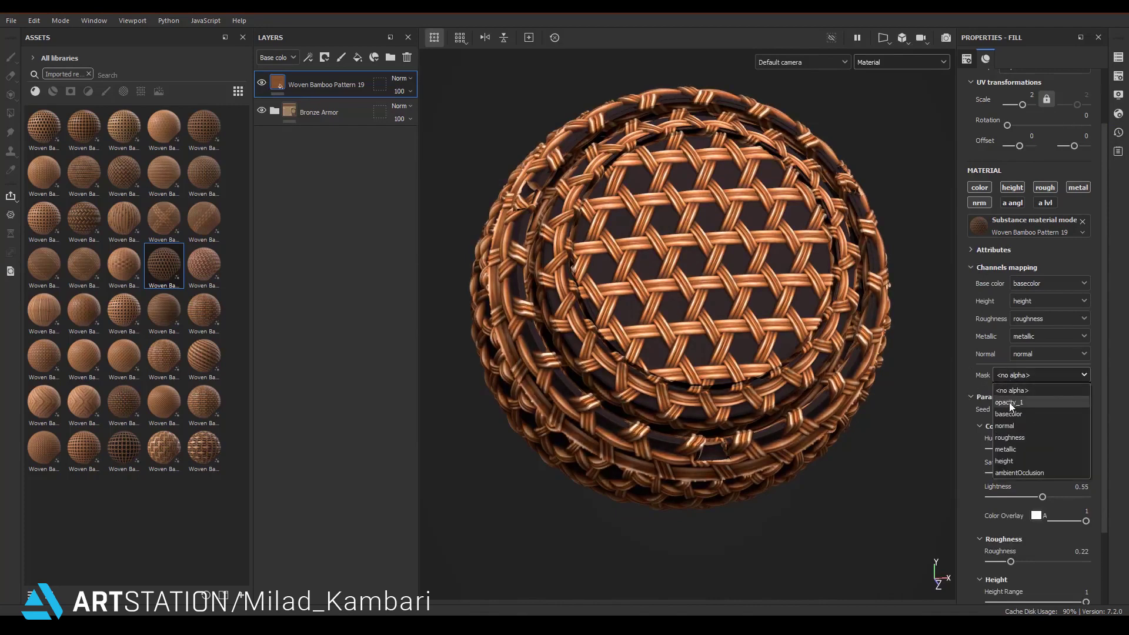
pyautogui.click(1009, 402)
pyautogui.moveTo(917, 306)
pyautogui.keyDown('alt'); pyautogui.mouseDown()
pyautogui.moveTo(822, 298)
pyautogui.moveTo(917, 271)
pyautogui.mouseUp(); pyautogui.keyUp('alt')
# Step: Set the bamboo fill's UV scale to 3 and inspect the sphere's top up close
pyautogui.click(1032, 95)
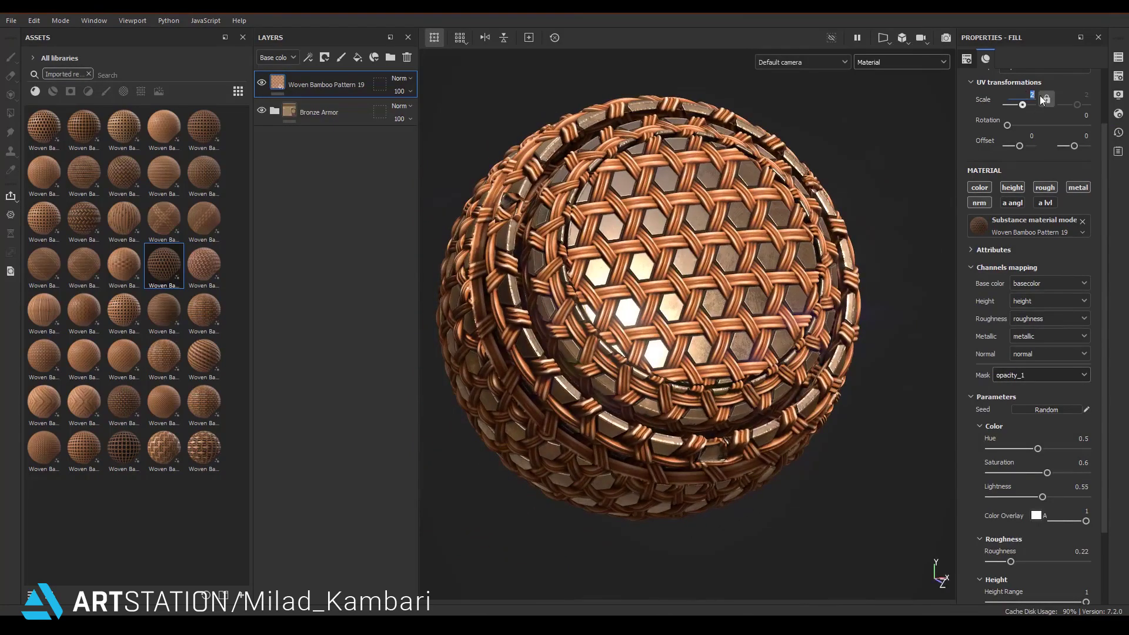
pyautogui.write('3')
pyautogui.press('Return')
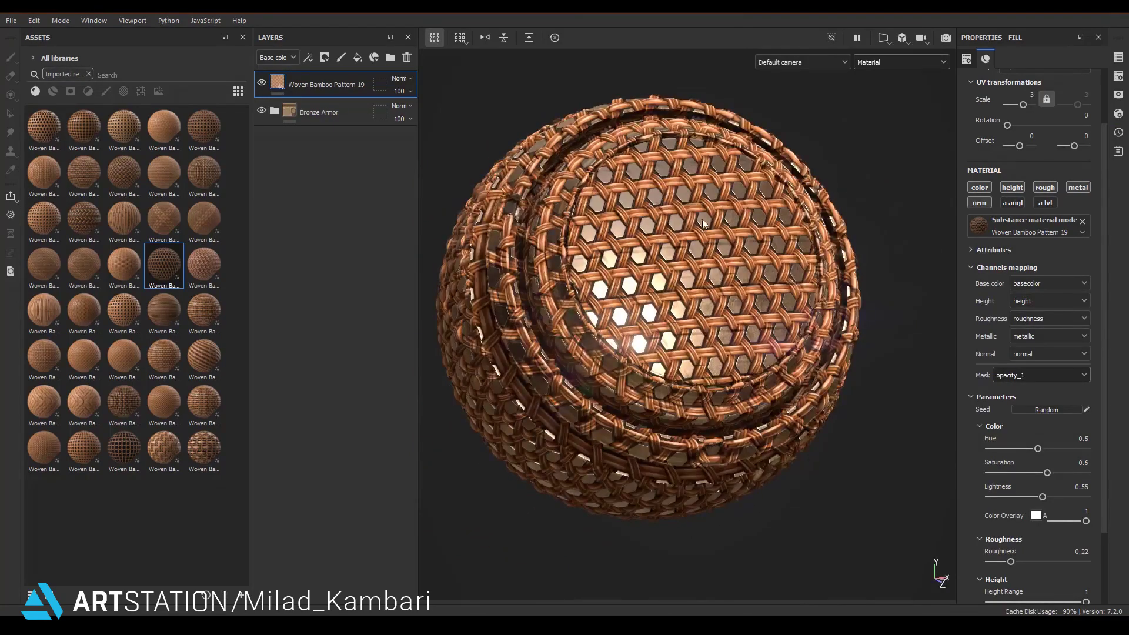
pyautogui.keyDown('alt'); pyautogui.moveTo(703, 219); pyautogui.dragTo(765, 330); pyautogui.keyUp('alt')
pyautogui.scroll(5, 798, 382)
pyautogui.keyDown('alt'); pyautogui.moveTo(797, 381); pyautogui.dragTo(835, 327); pyautogui.keyUp('alt')
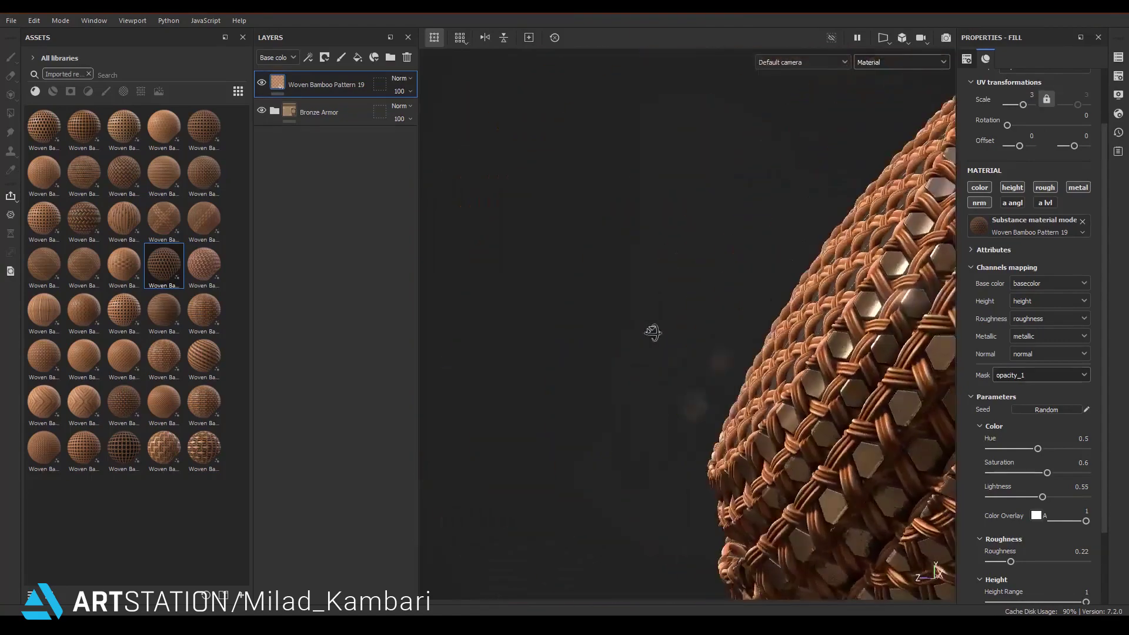
pyautogui.scroll(-3, 834, 328)
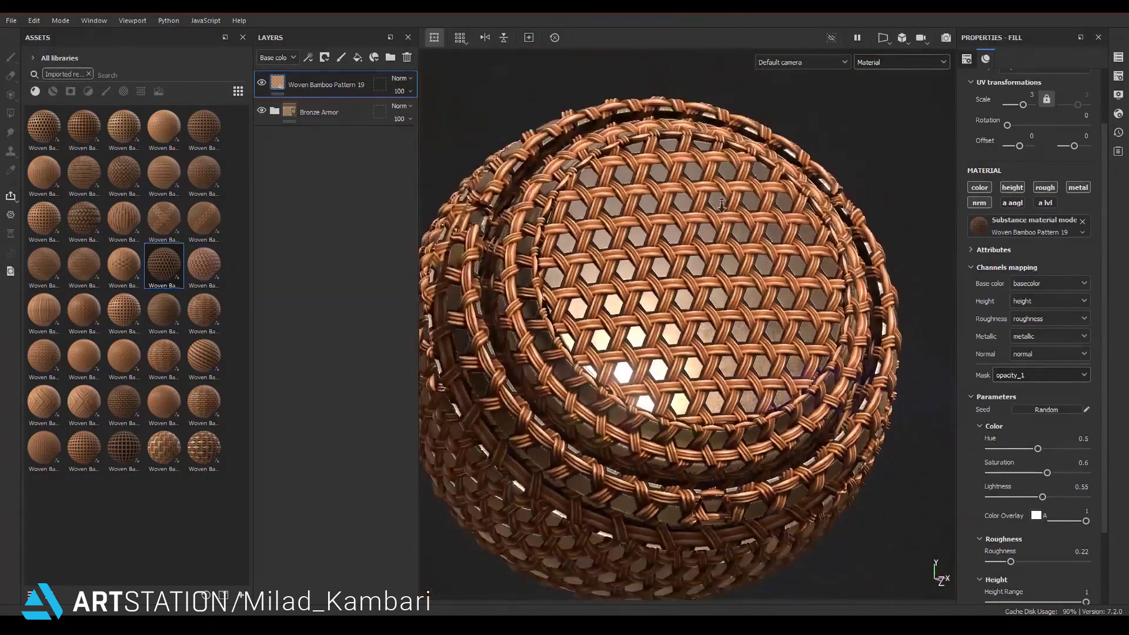
pyautogui.scroll(-2, 765, 282)
pyautogui.scroll(-2, 706, 247)
pyautogui.keyDown('alt'); pyautogui.moveTo(690, 235); pyautogui.dragTo(635, 254); pyautogui.keyUp('alt')
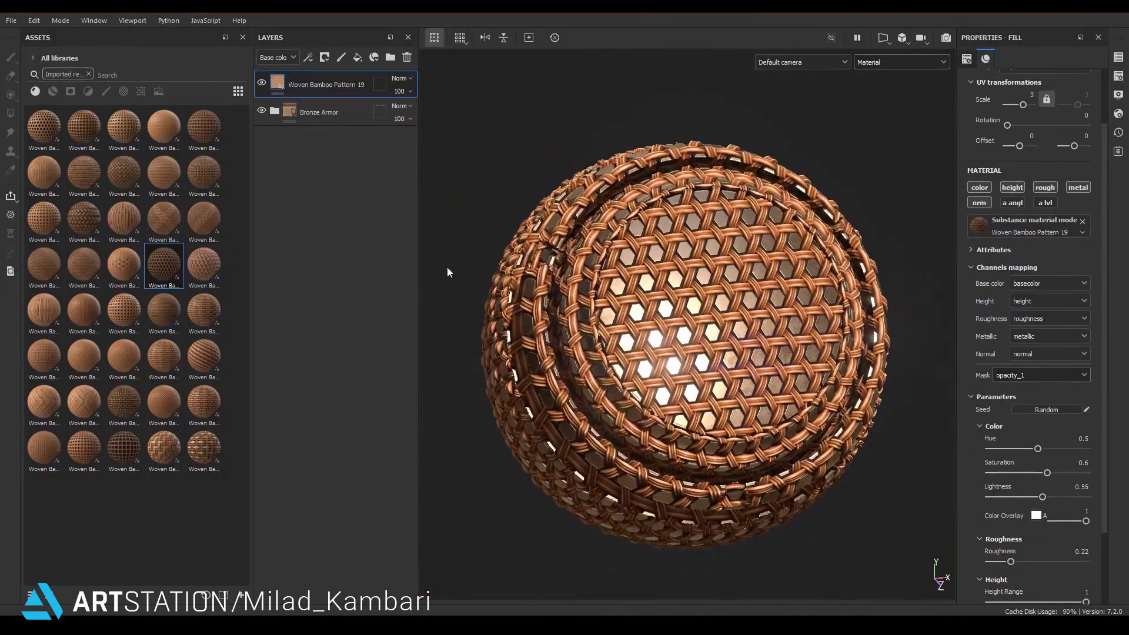